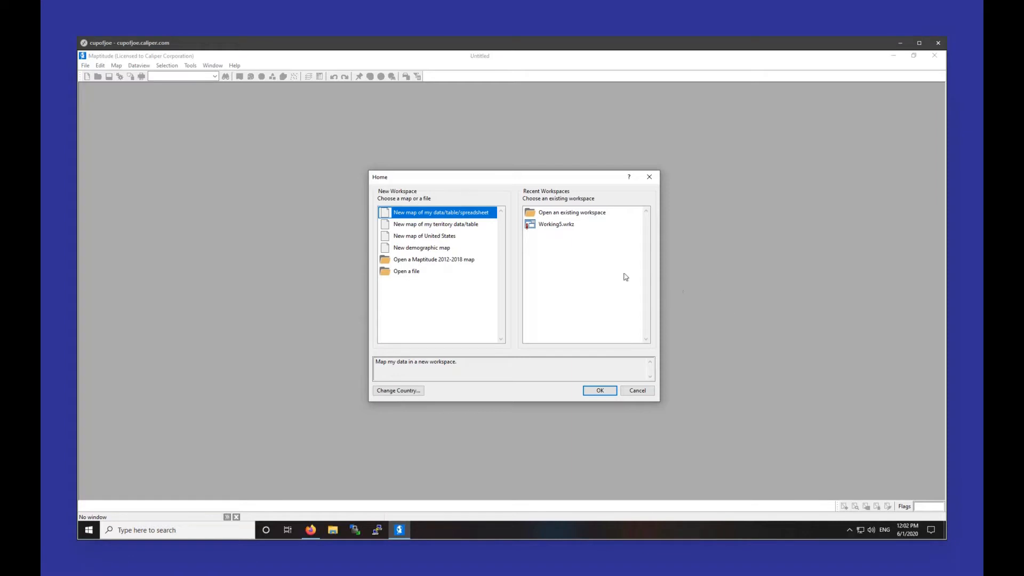
# Start a new demographic map and choose Income - Household from the ZIP Economic & Housing Profile category of USA Map Library 2019.
pyautogui.doubleClick(448, 248)
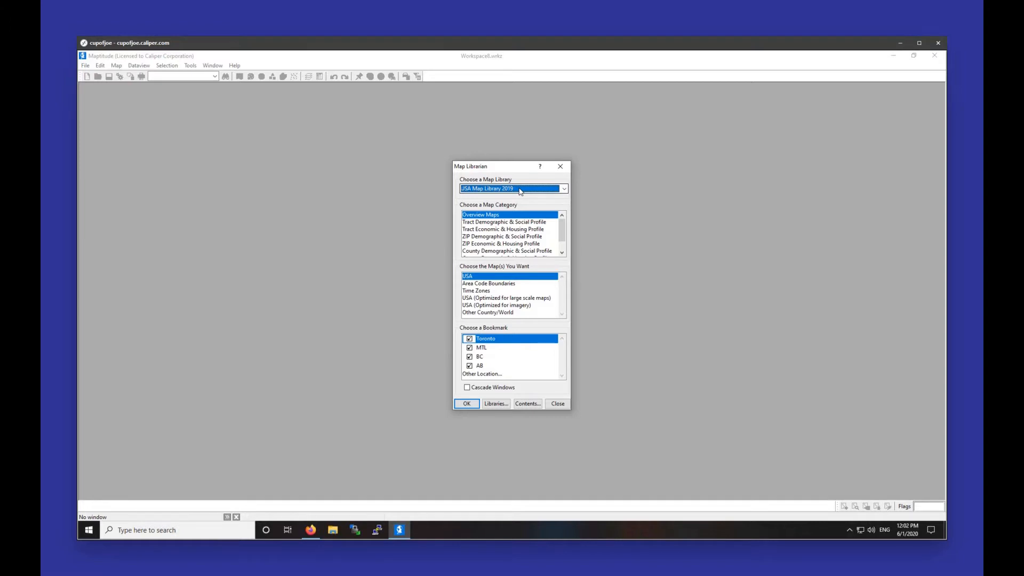
pyautogui.click(512, 237)
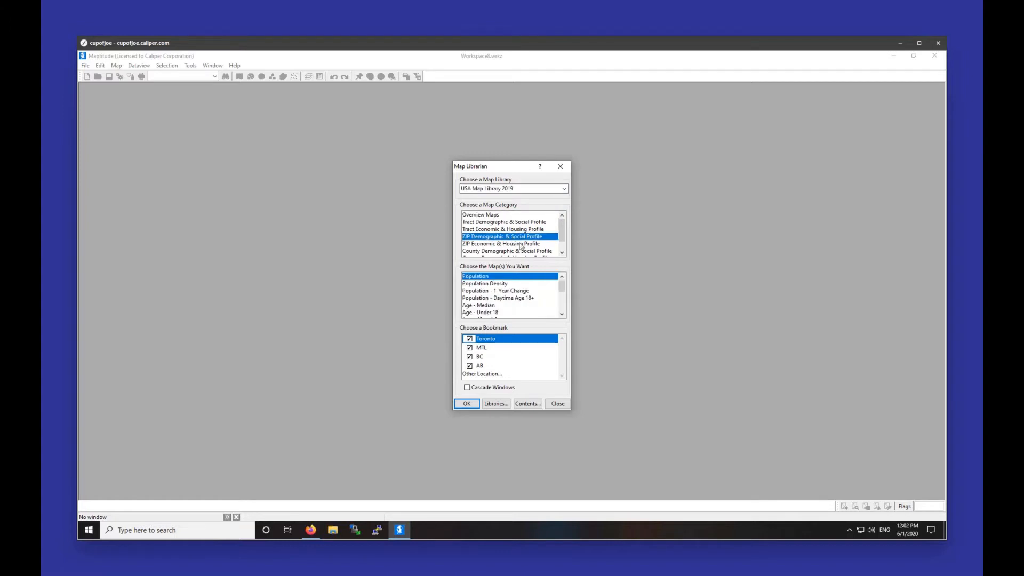
pyautogui.click(520, 244)
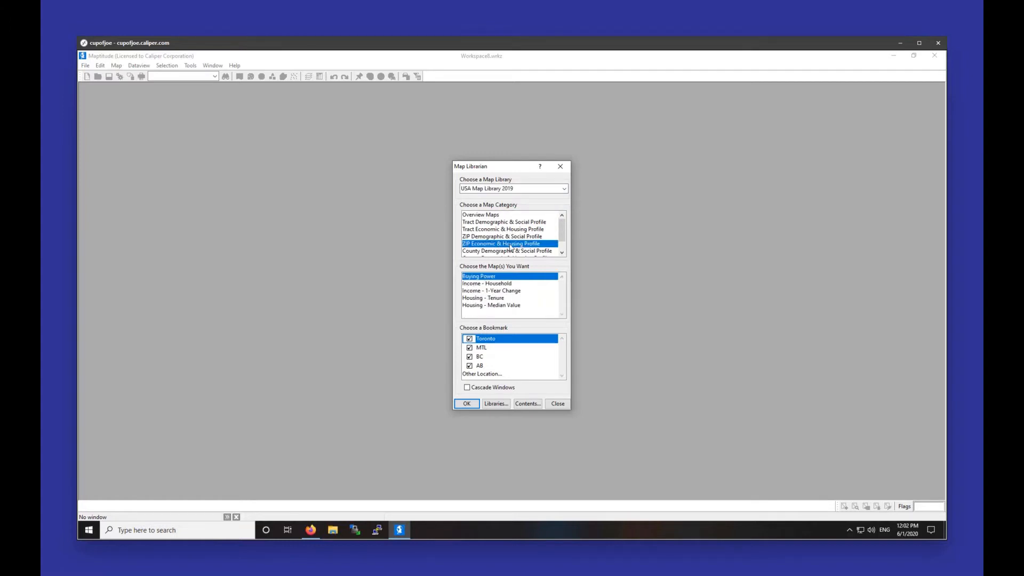
pyautogui.click(500, 286)
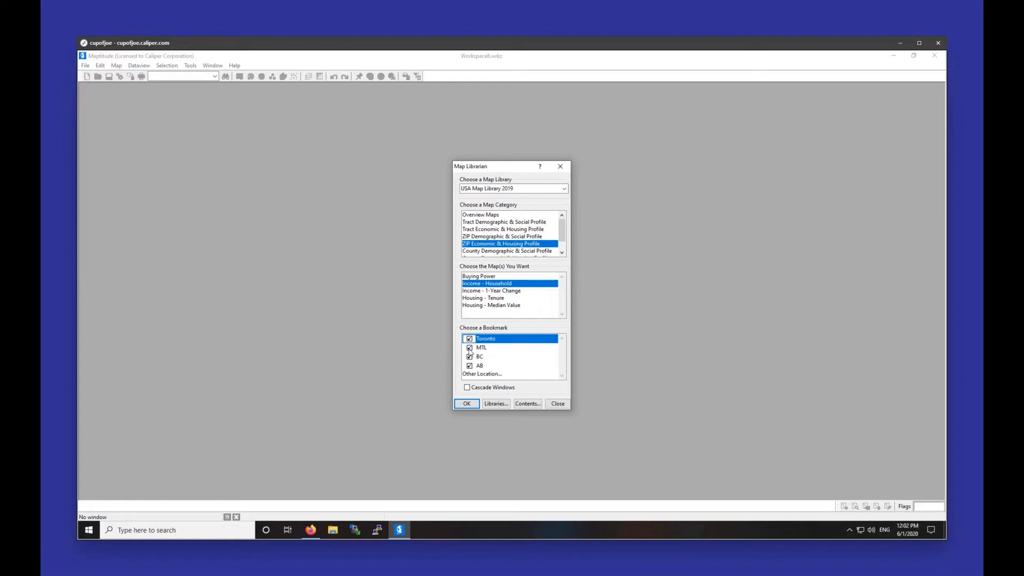
# Use Other Location to create the map for the entire United States and widen its window.
pyautogui.click(478, 366)
pyautogui.click(478, 375)
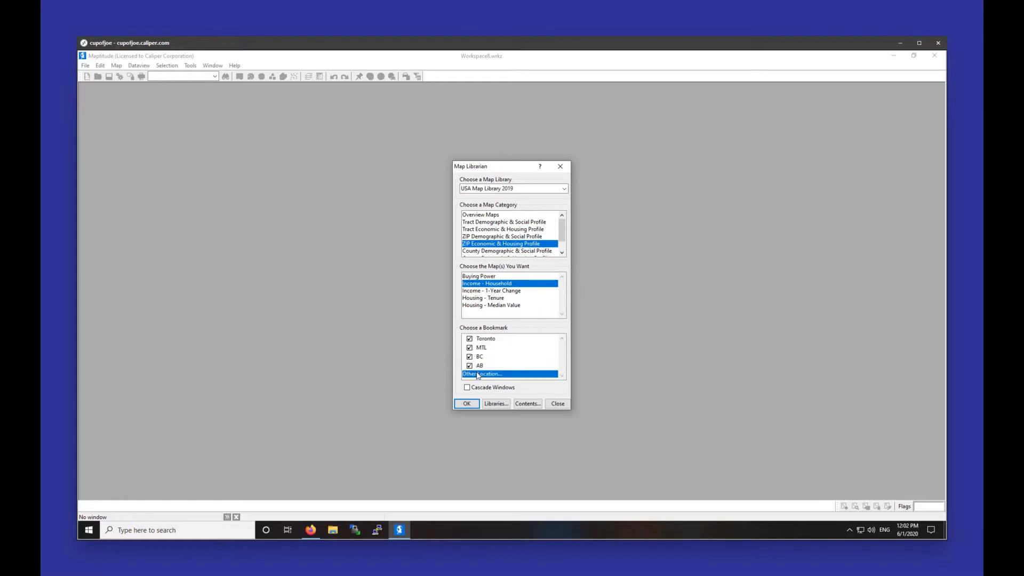
pyautogui.click(465, 406)
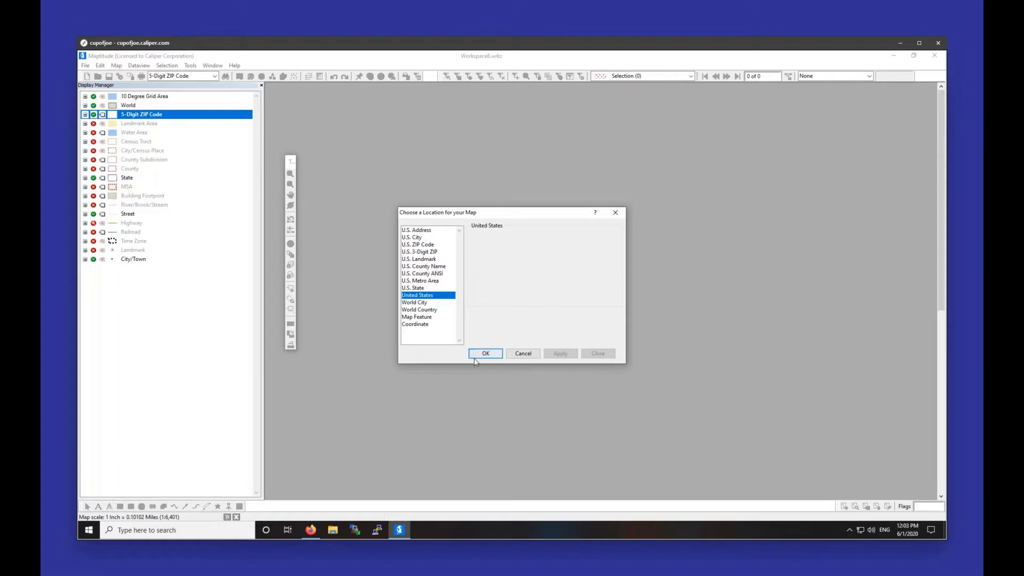
pyautogui.click(479, 356)
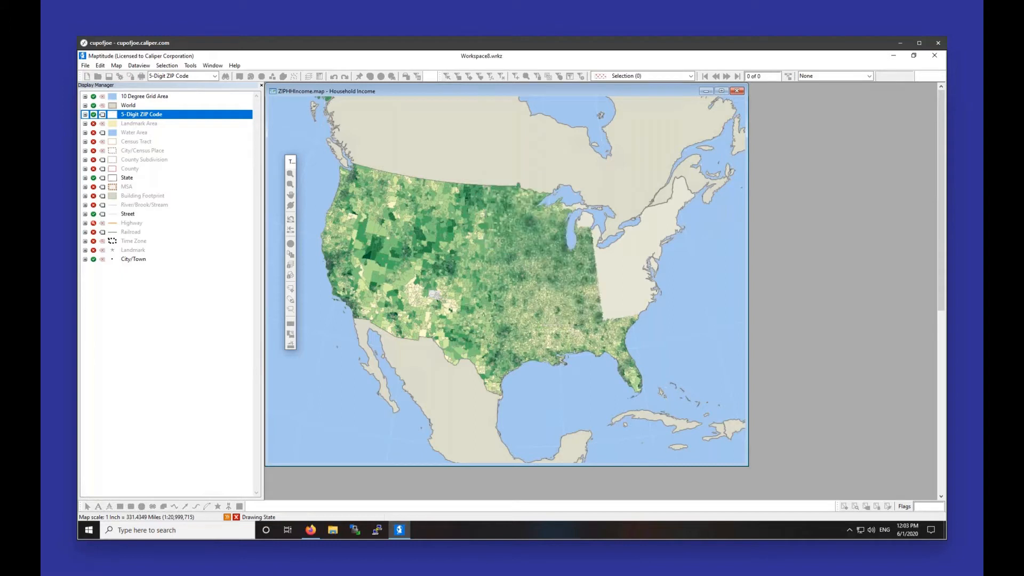
pyautogui.moveTo(746, 266); pyautogui.dragTo(944, 256)
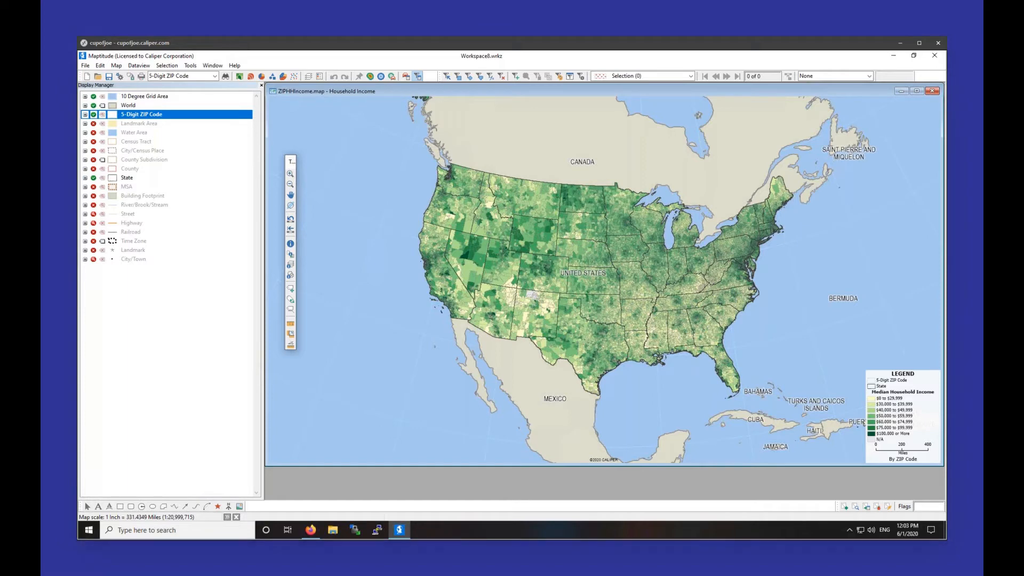
# Create a new blank report layout and shift its window slightly to the right.
pyautogui.click(190, 66)
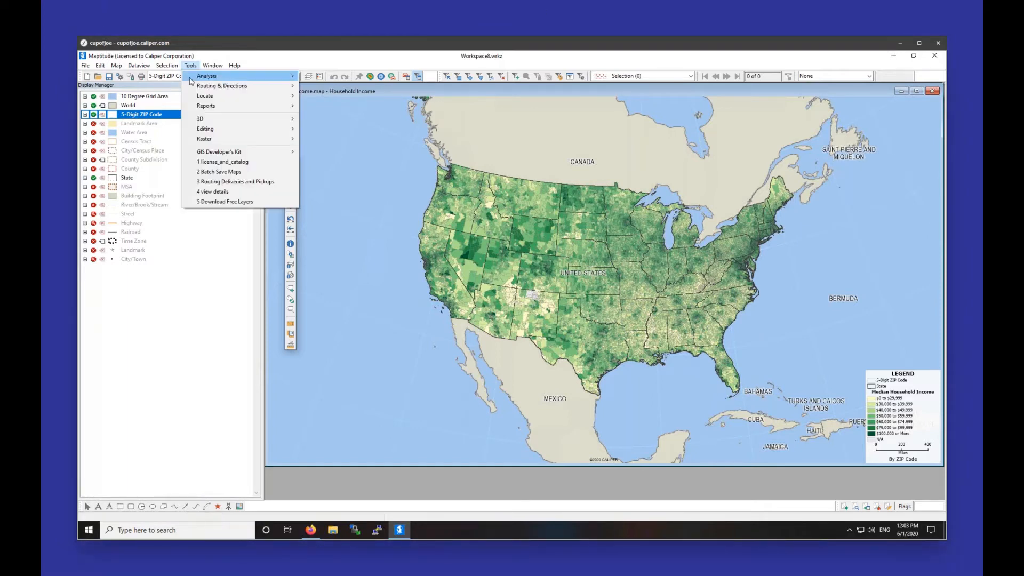
pyautogui.moveTo(192, 106)
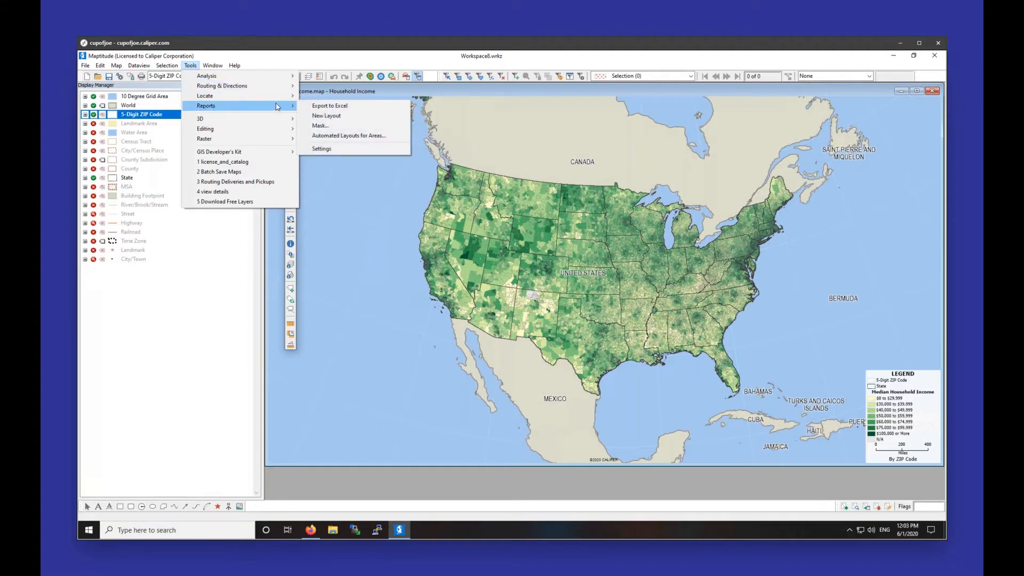
pyautogui.click(320, 116)
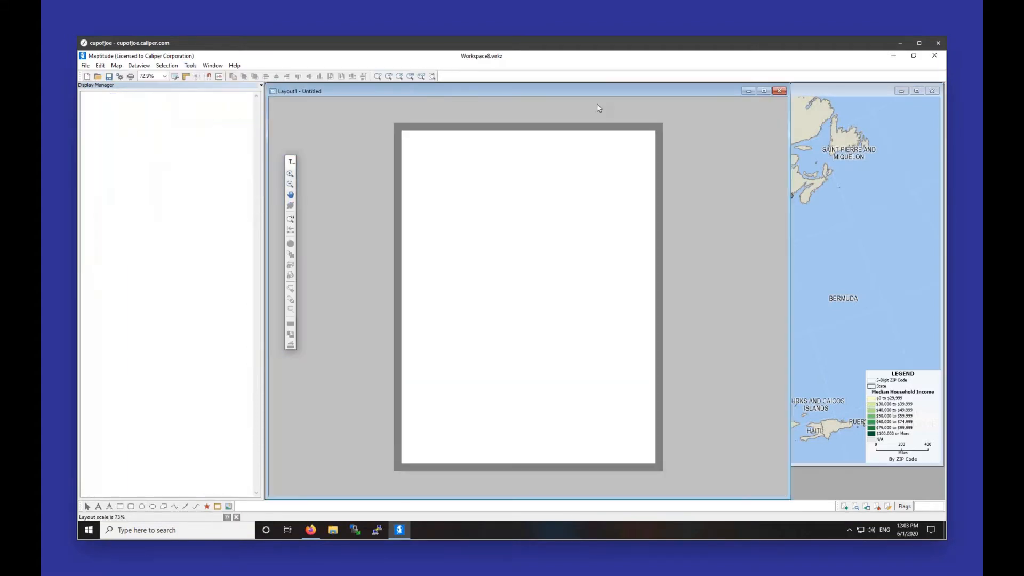
pyautogui.moveTo(618, 90); pyautogui.dragTo(646, 85)
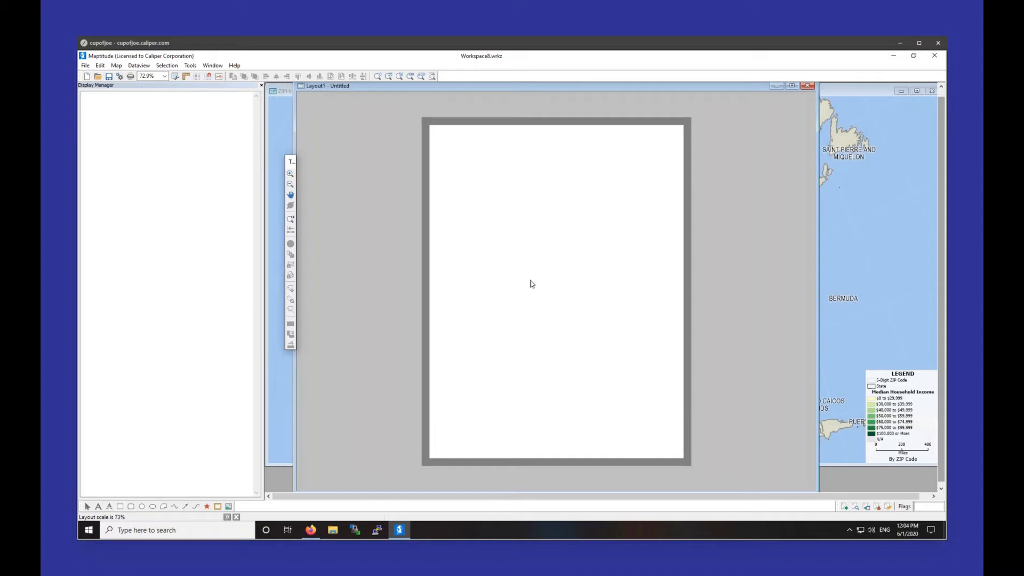
# Set the layout's page size to ARCHE with landscape orientation in its properties.
pyautogui.rightClick(690, 280)
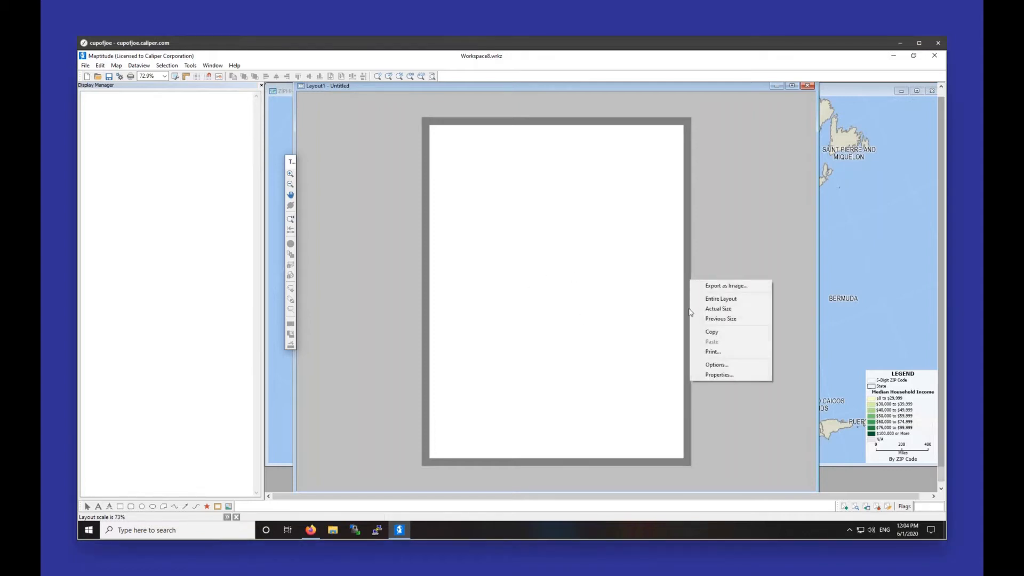
pyautogui.click(711, 376)
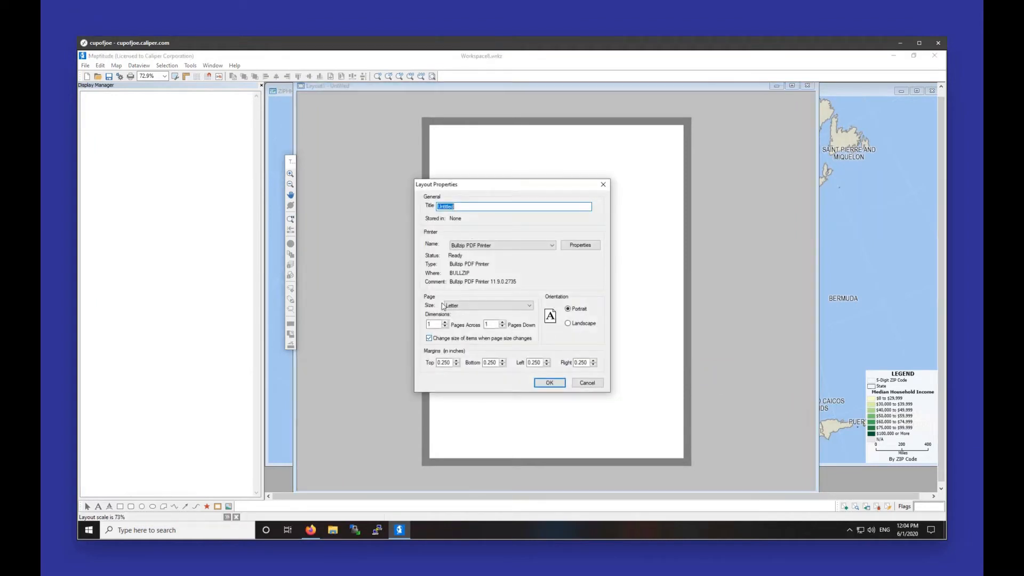
pyautogui.click(552, 245)
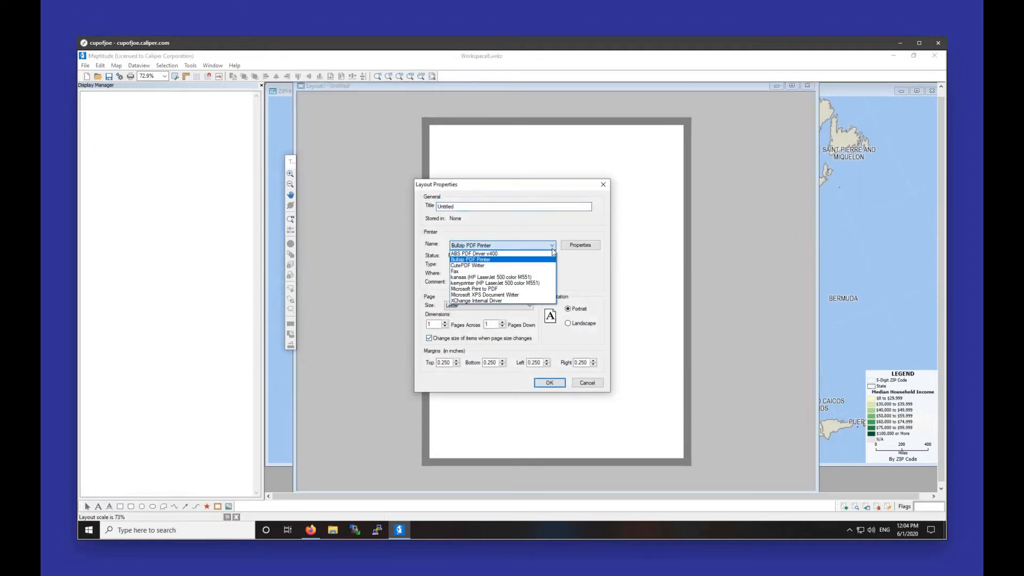
pyautogui.click(554, 246)
pyautogui.click(530, 308)
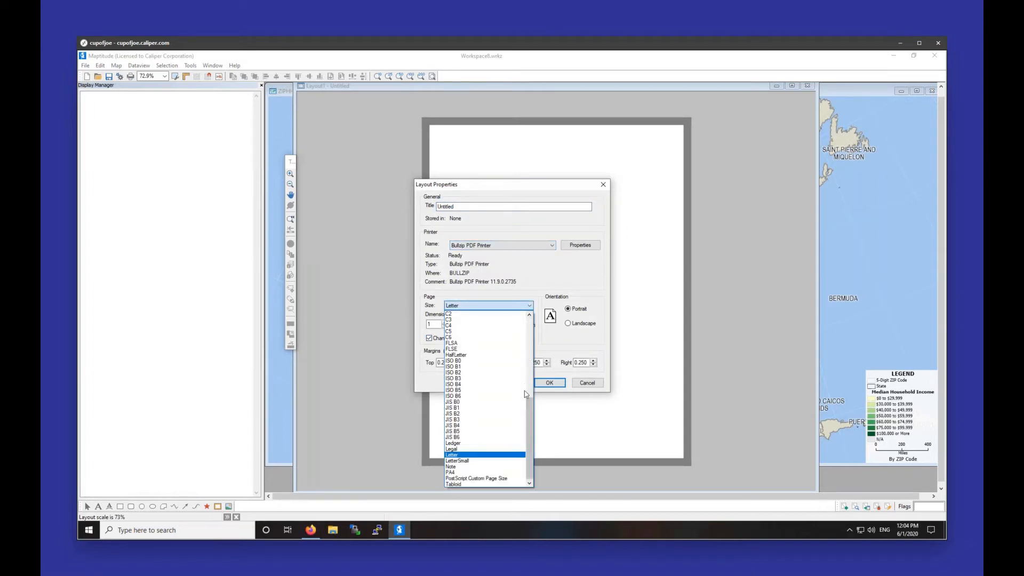
pyautogui.scroll(7, 525, 403)
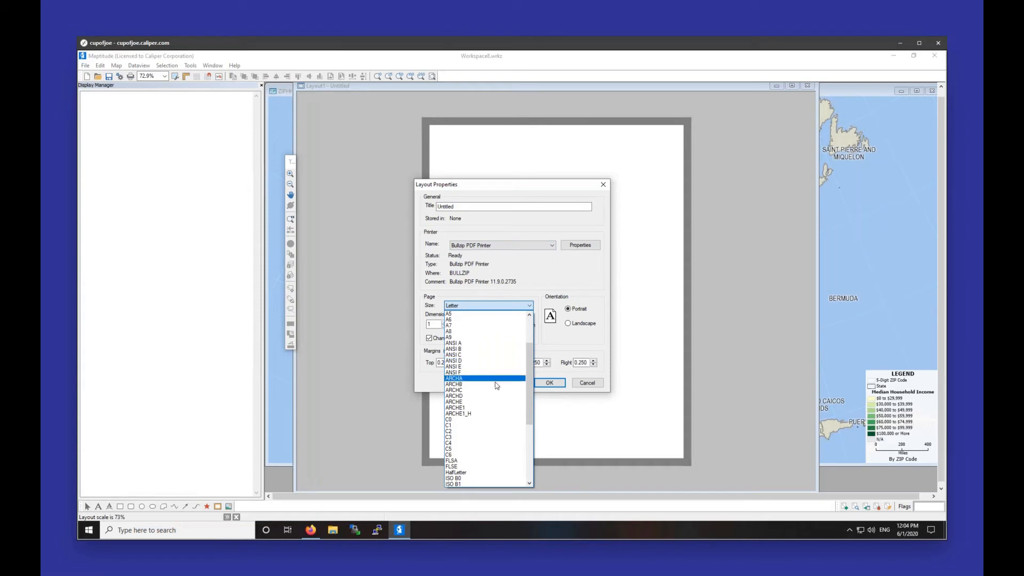
pyautogui.click(495, 401)
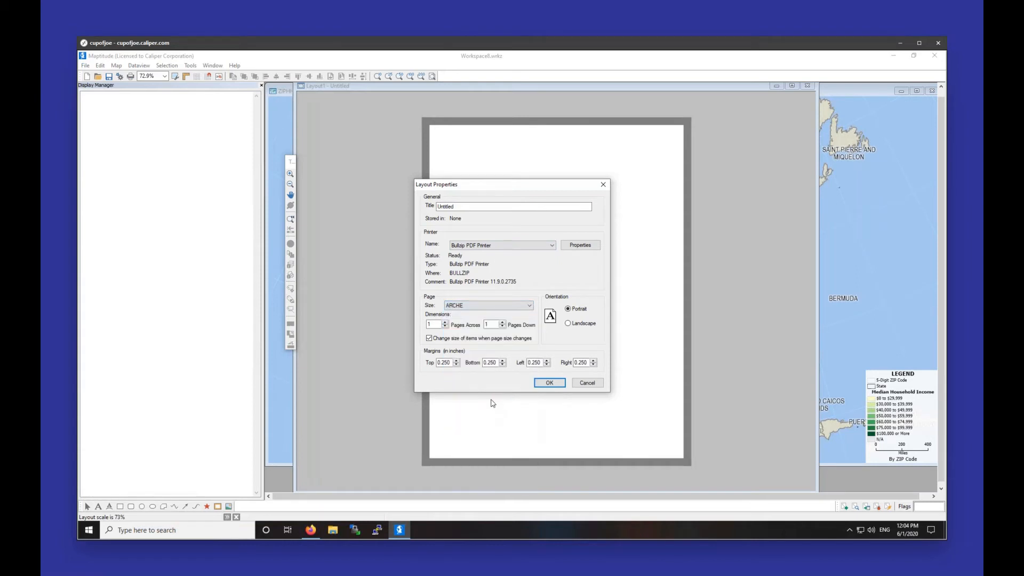
pyautogui.click(576, 324)
pyautogui.click(549, 383)
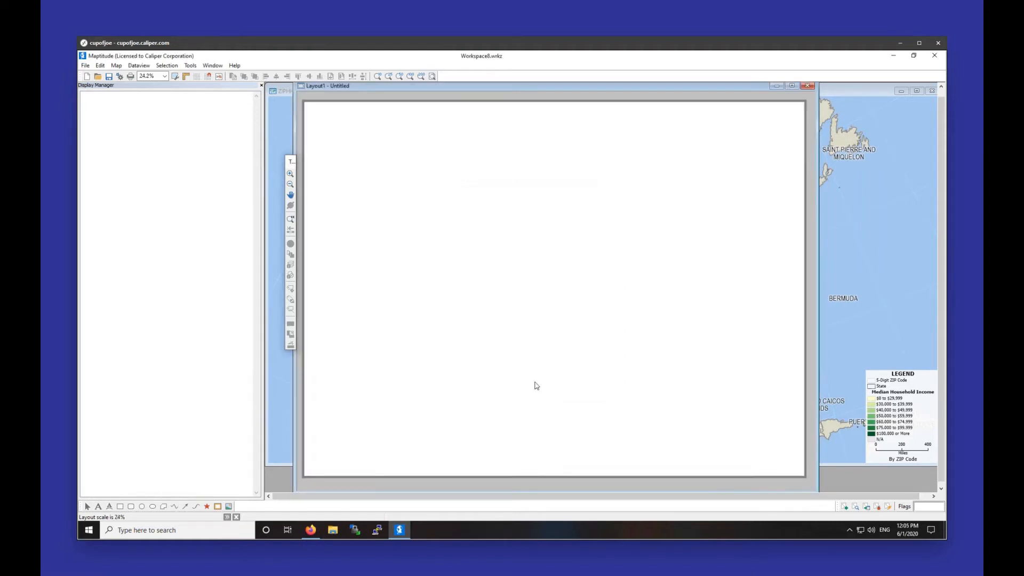
# Show the rulers on the layout and hide them again.
pyautogui.moveTo(707, 86); pyautogui.dragTo(712, 90)
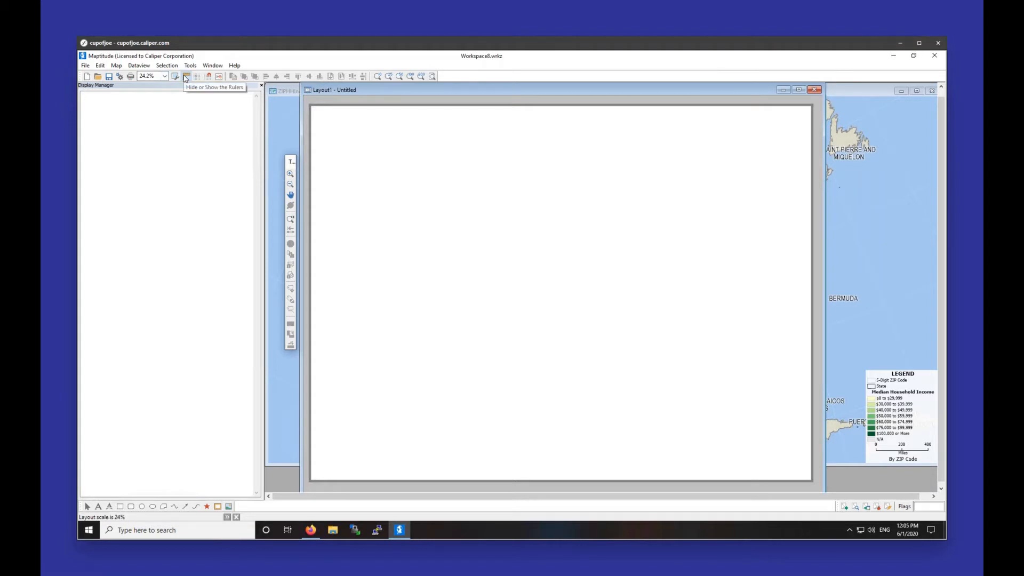
pyautogui.click(186, 77)
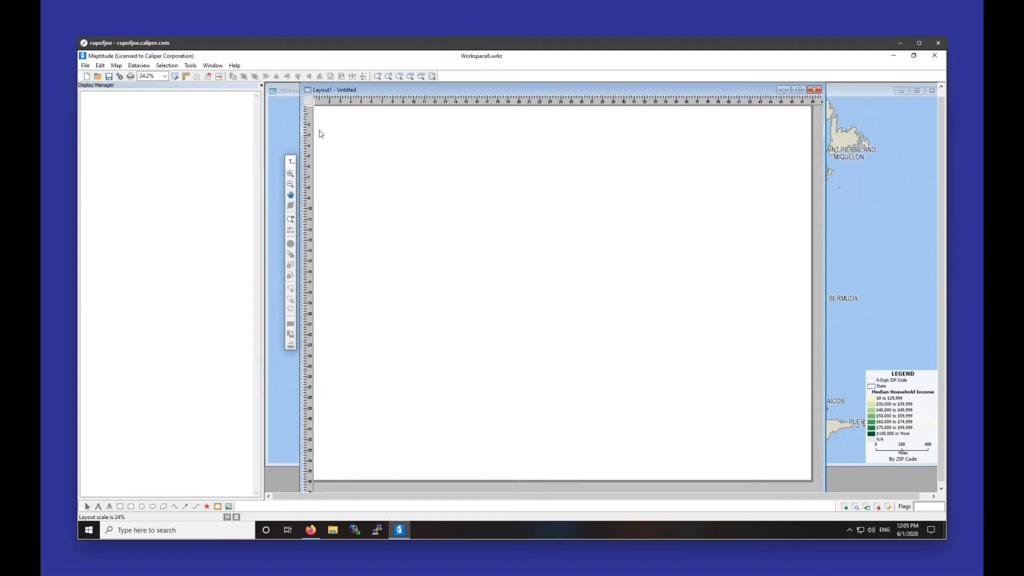
pyautogui.click(187, 78)
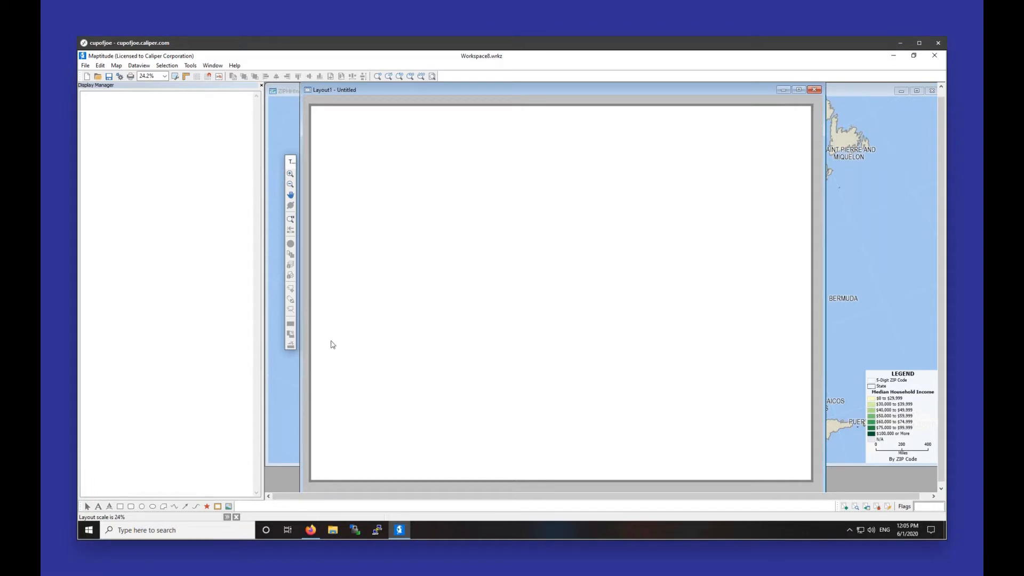
# Place the Household Income map in a frame covering roughly the upper-left quarter of the layout page.
pyautogui.click(218, 507)
pyautogui.moveTo(314, 108); pyautogui.dragTo(552, 271)
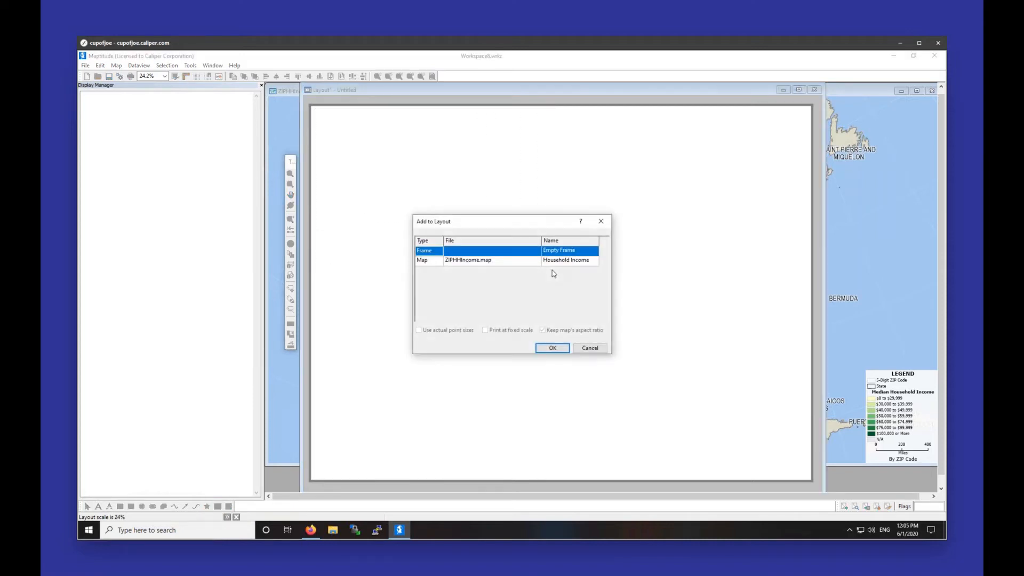
pyautogui.click(480, 261)
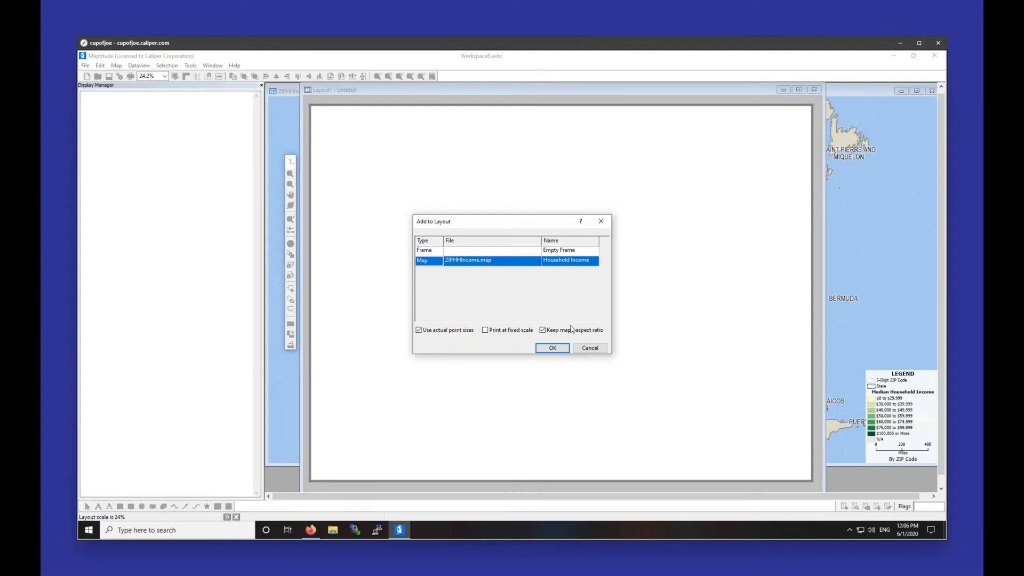
pyautogui.click(420, 332)
pyautogui.click(551, 334)
pyautogui.click(552, 347)
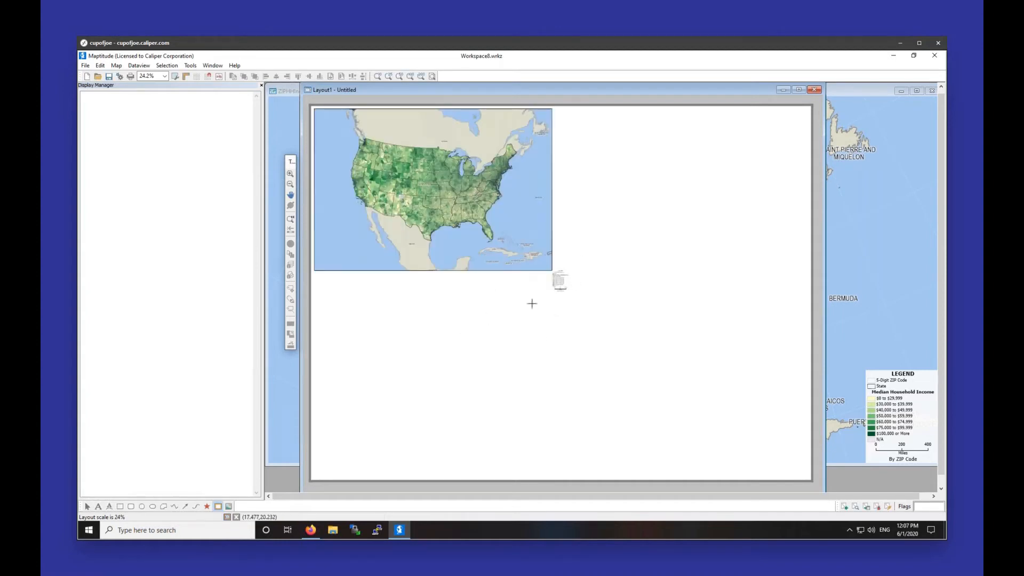
# Delete the small legend beside the lower-right corner of the map in the layout.
pyautogui.rightClick(559, 277)
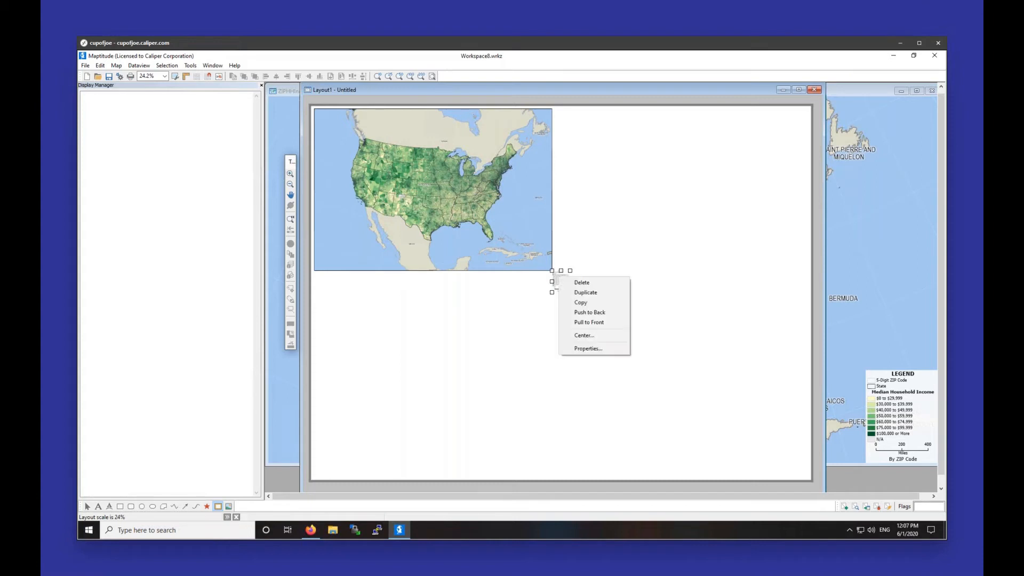
pyautogui.click(575, 283)
pyautogui.click(525, 308)
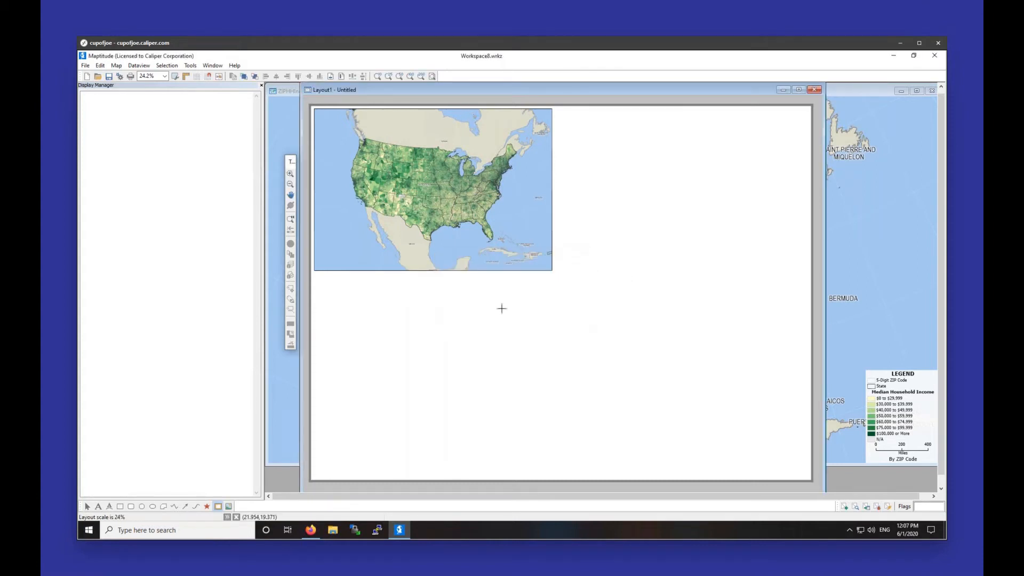
# Move the map frame down and slightly right on the layout page, leaving space above it, and deselect it.
pyautogui.click(87, 506)
pyautogui.click(540, 240)
pyautogui.moveTo(530, 241); pyautogui.dragTo(529, 283)
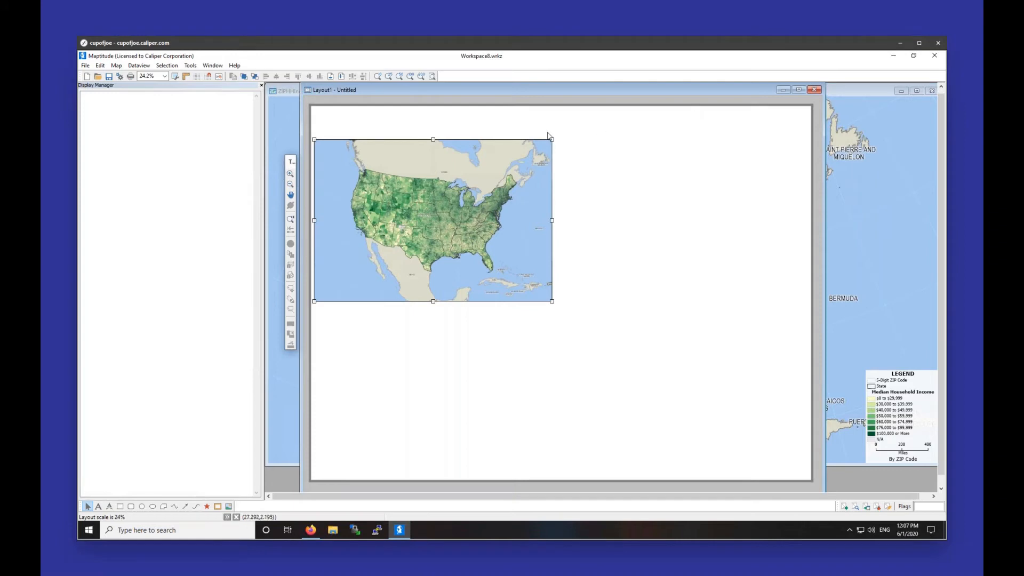
pyautogui.click(660, 254)
pyautogui.moveTo(529, 260); pyautogui.dragTo(532, 259)
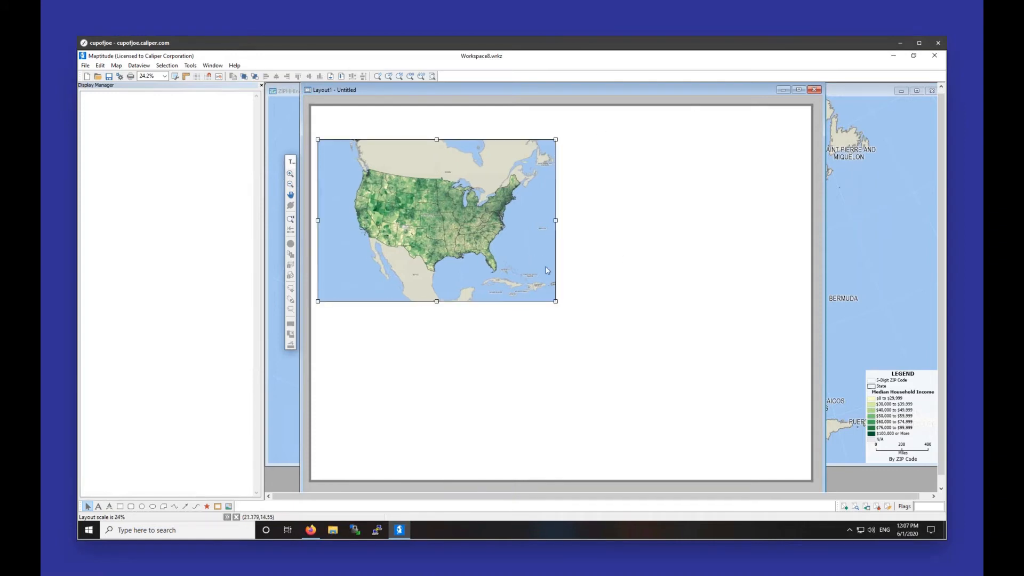
pyautogui.click(595, 233)
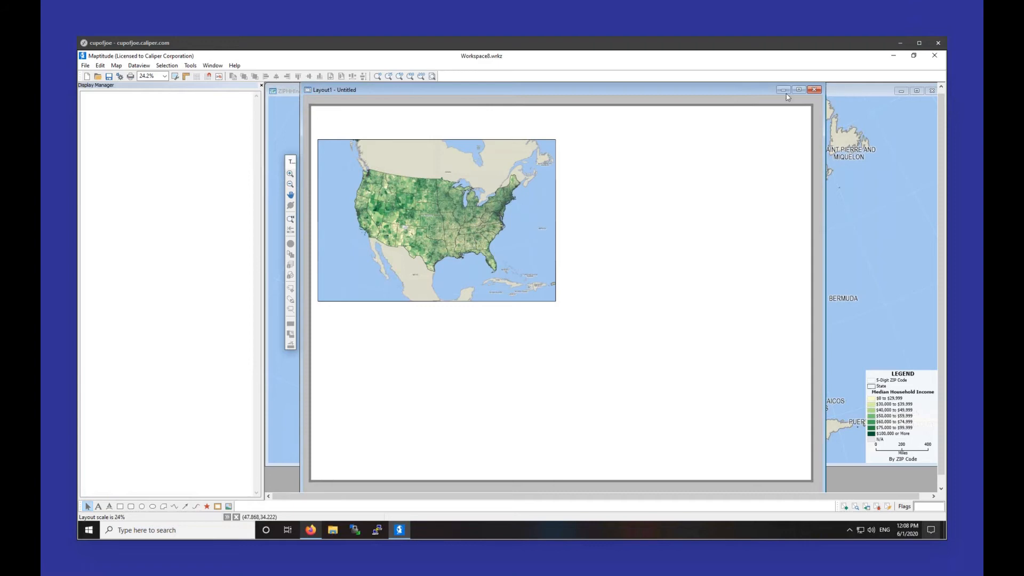
# Bring the map window forward, try opening Workspace.wrkz with its maps and windows added to the current workspace, and cancel.
pyautogui.click(838, 90)
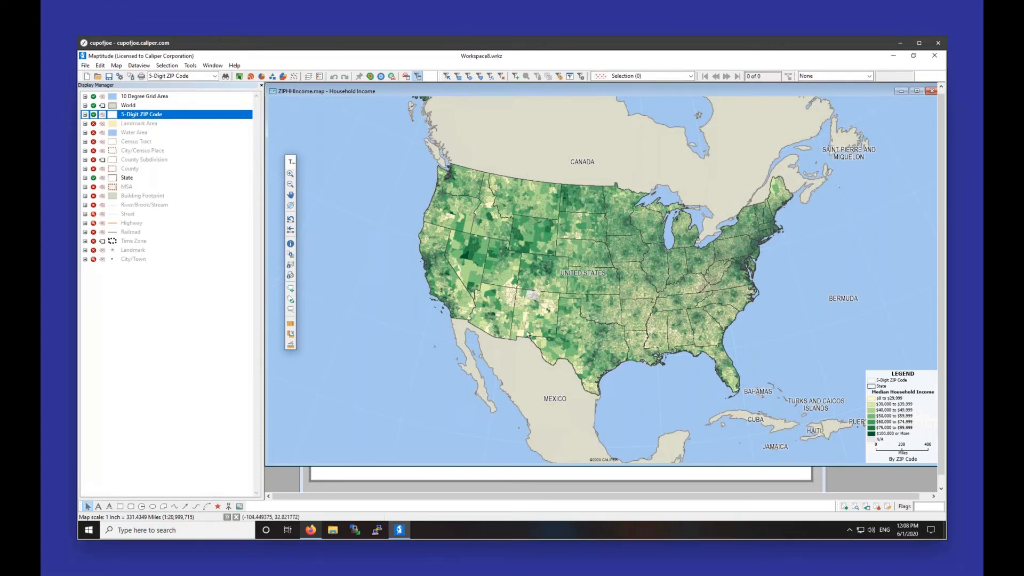
pyautogui.click(86, 66)
pyautogui.click(90, 90)
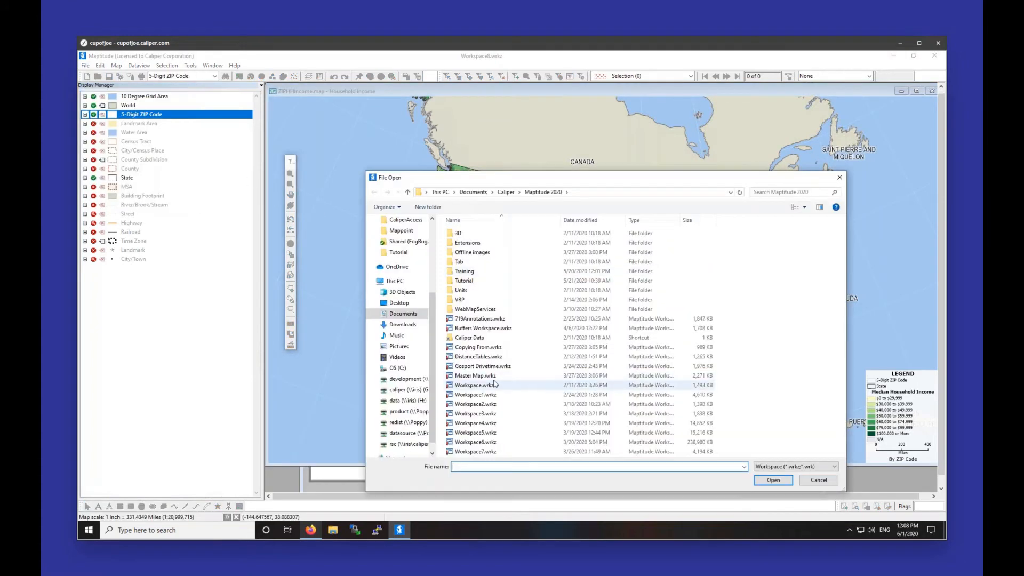
pyautogui.doubleClick(495, 385)
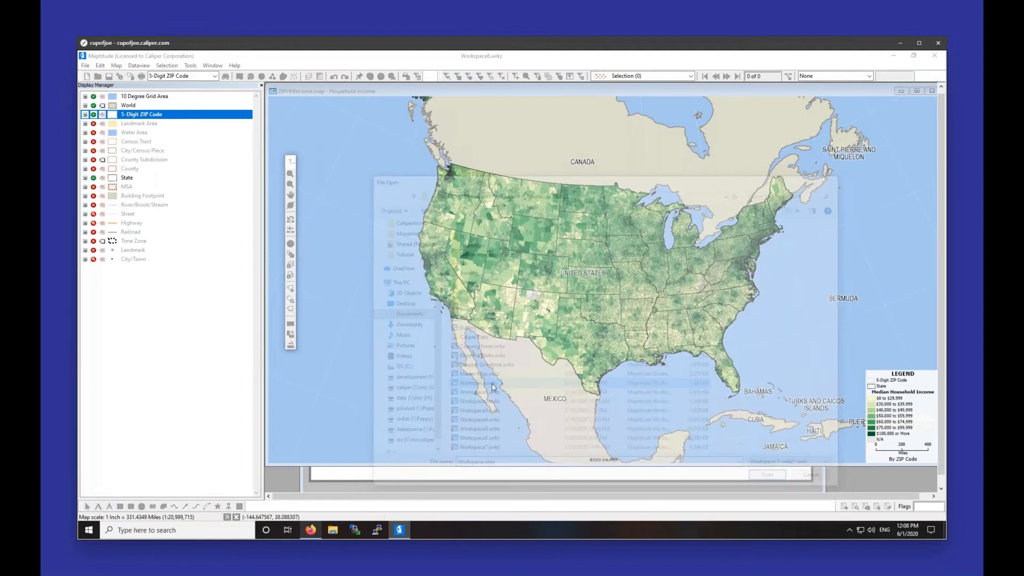
pyautogui.click(433, 303)
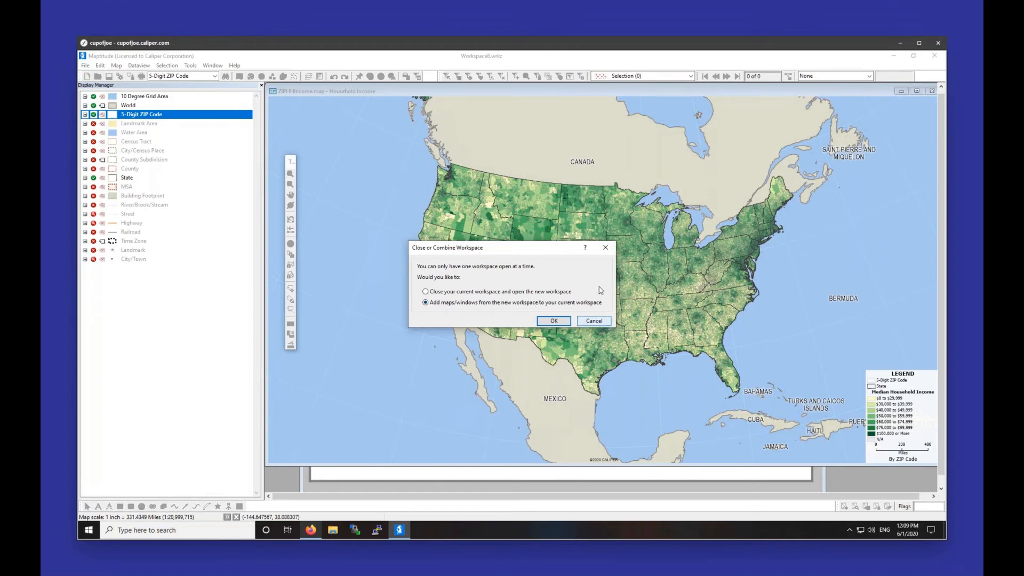
pyautogui.click(593, 320)
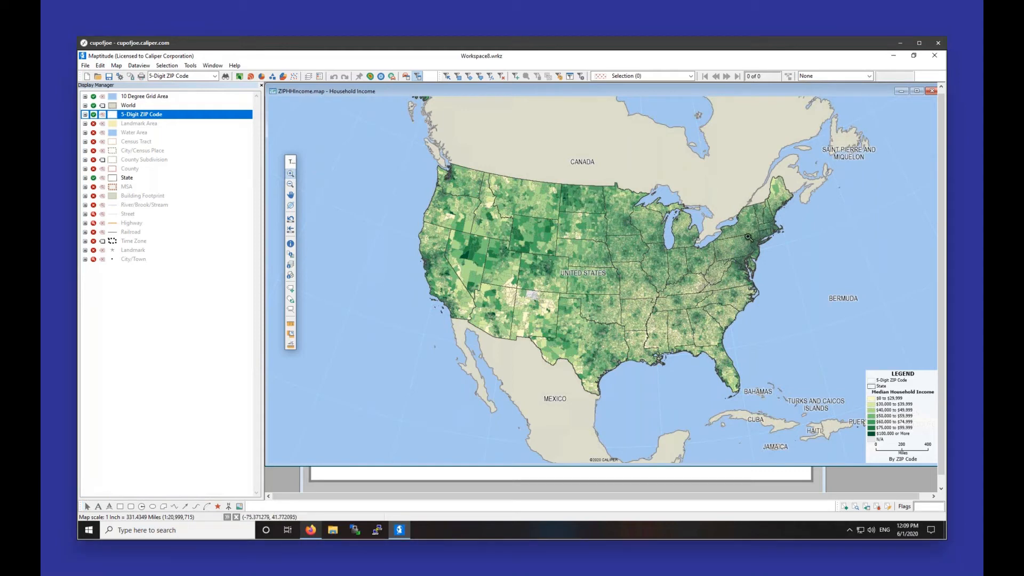
# Zoom the Household Income map to the New York and Long Island area and place it in a layout frame beside the national map.
pyautogui.moveTo(751, 233); pyautogui.dragTo(770, 251)
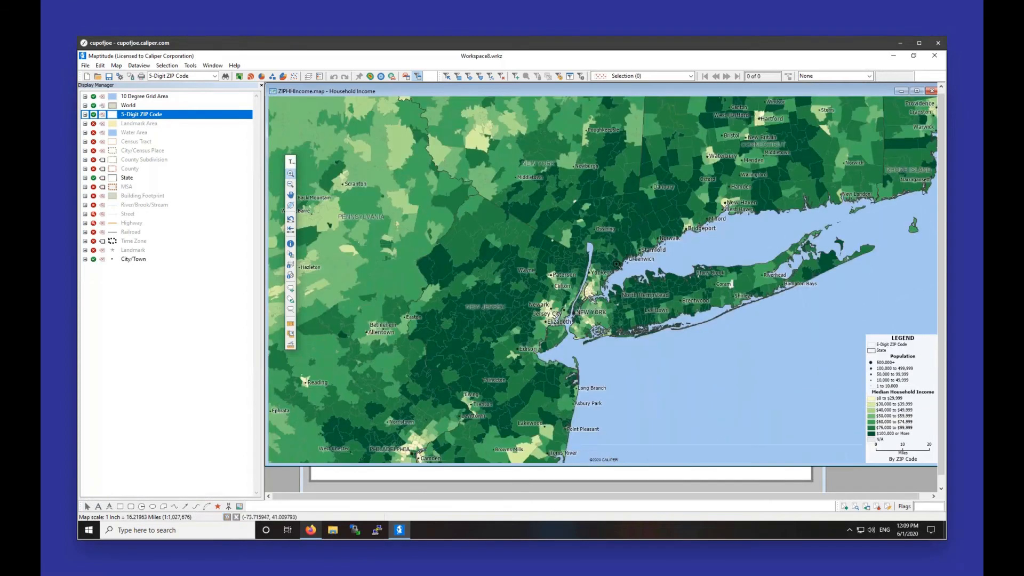
pyautogui.click(618, 264)
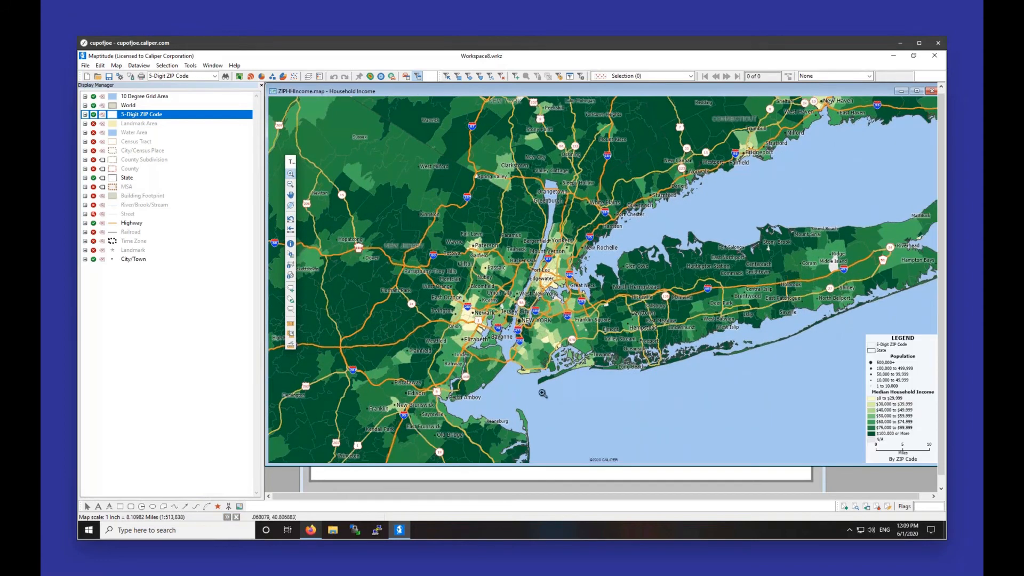
pyautogui.click(559, 482)
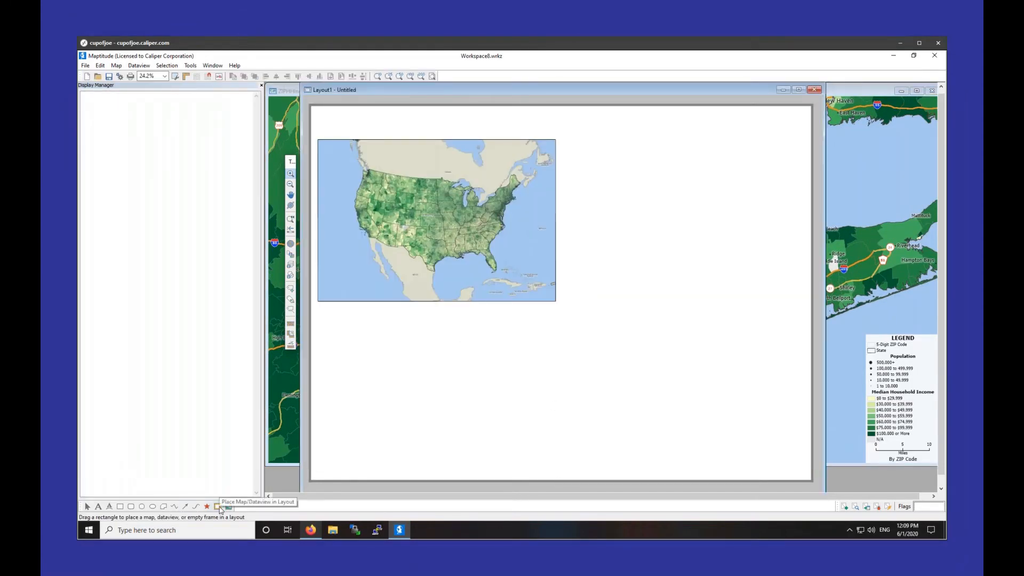
pyautogui.click(219, 506)
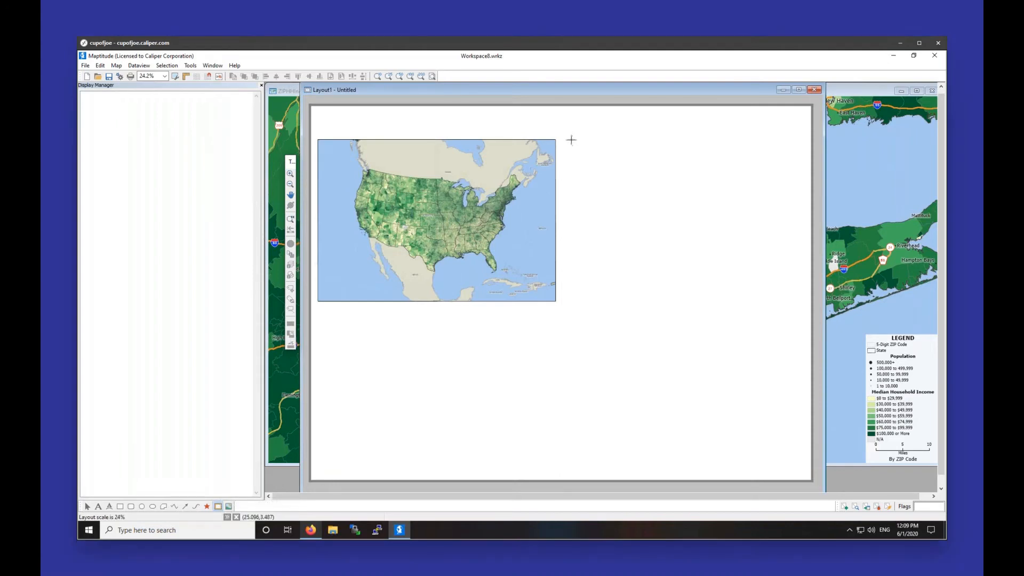
pyautogui.moveTo(580, 150); pyautogui.dragTo(785, 302)
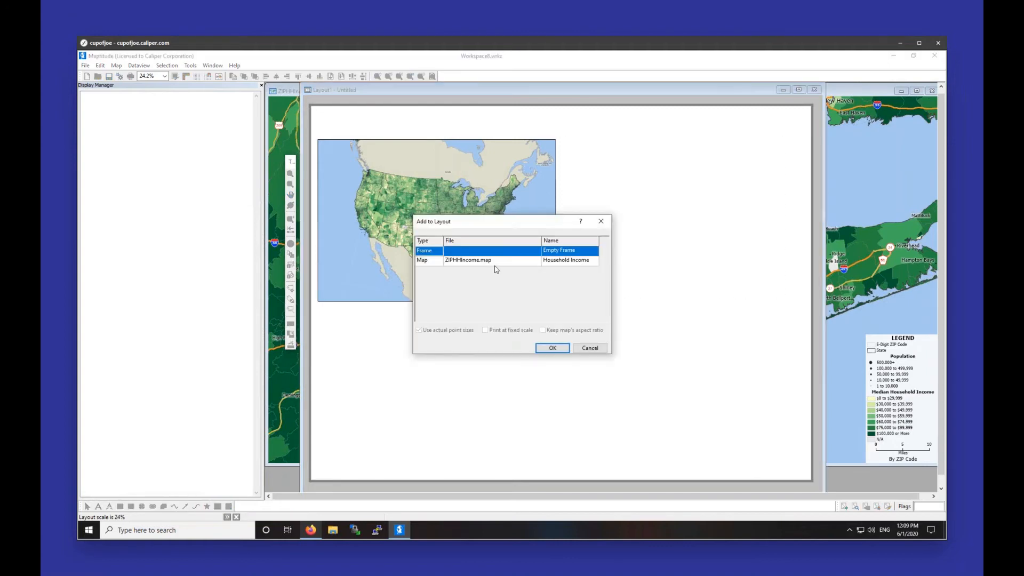
pyautogui.click(494, 261)
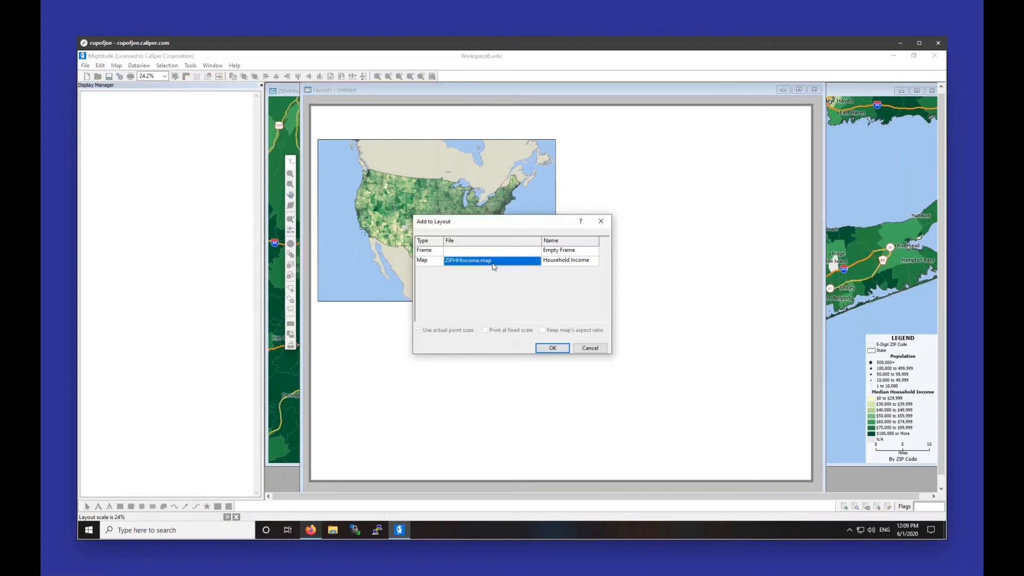
pyautogui.click(553, 348)
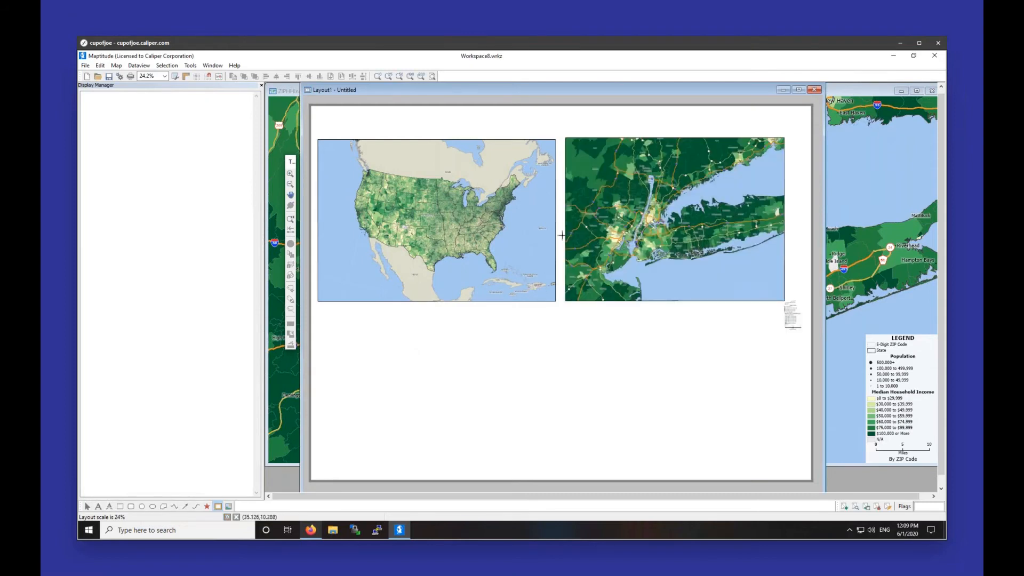
# Move the national map frame over the New York frame and widen the New York frame to match its width.
pyautogui.click(88, 506)
pyautogui.moveTo(424, 238); pyautogui.dragTo(635, 236)
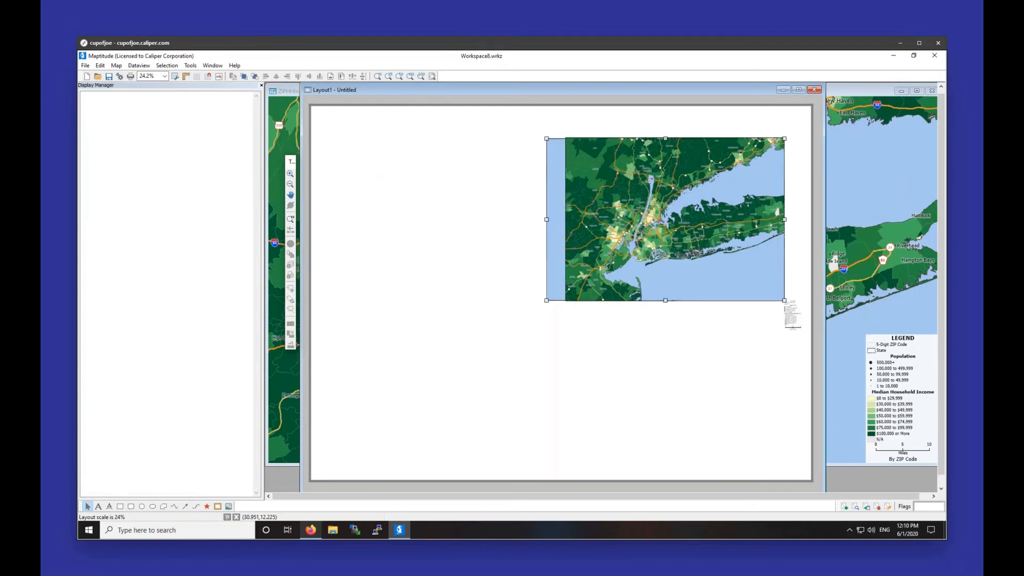
pyautogui.click(555, 217)
pyautogui.moveTo(566, 220); pyautogui.dragTo(547, 222)
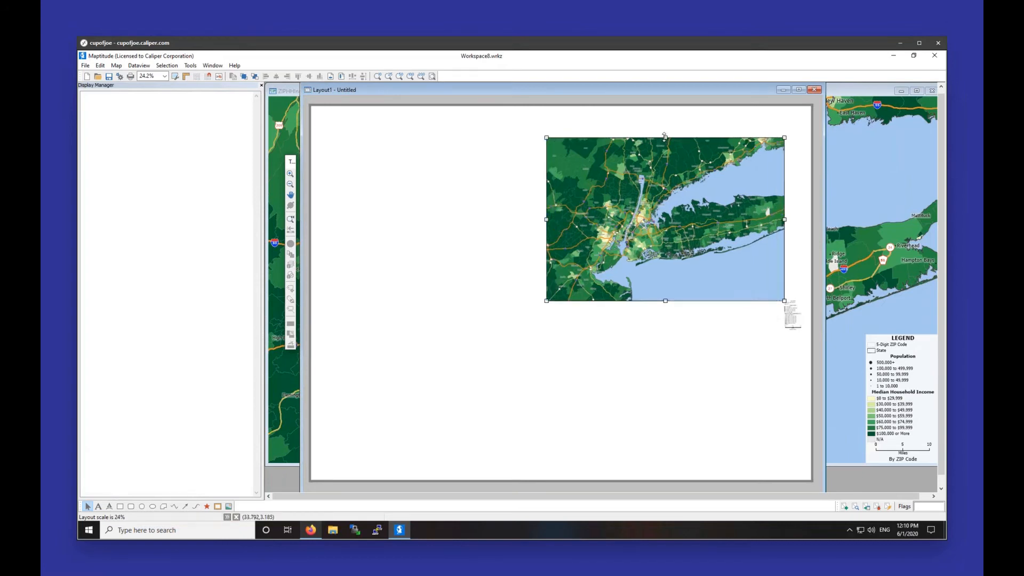
# Position the New York frame in the upper-left area of the page and the national map beside it in the upper right.
pyautogui.moveTo(664, 136); pyautogui.dragTo(413, 189)
pyautogui.moveTo(638, 256); pyautogui.dragTo(653, 256)
pyautogui.moveTo(481, 264); pyautogui.dragTo(501, 245)
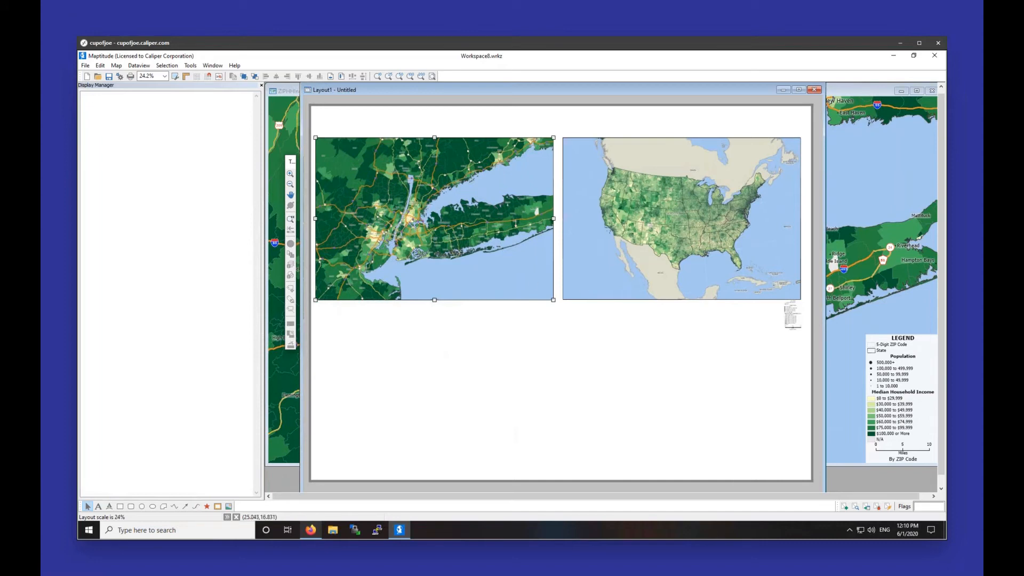
pyautogui.click(602, 279)
pyautogui.click(495, 278)
pyautogui.click(520, 275)
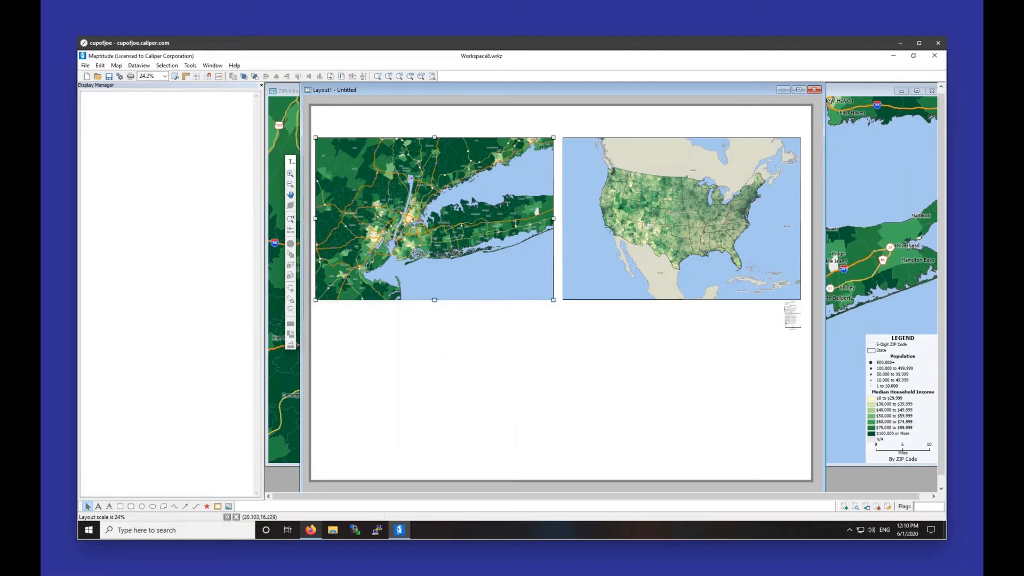
pyautogui.keyDown('shift'); pyautogui.click(578, 285); pyautogui.keyUp('shift')
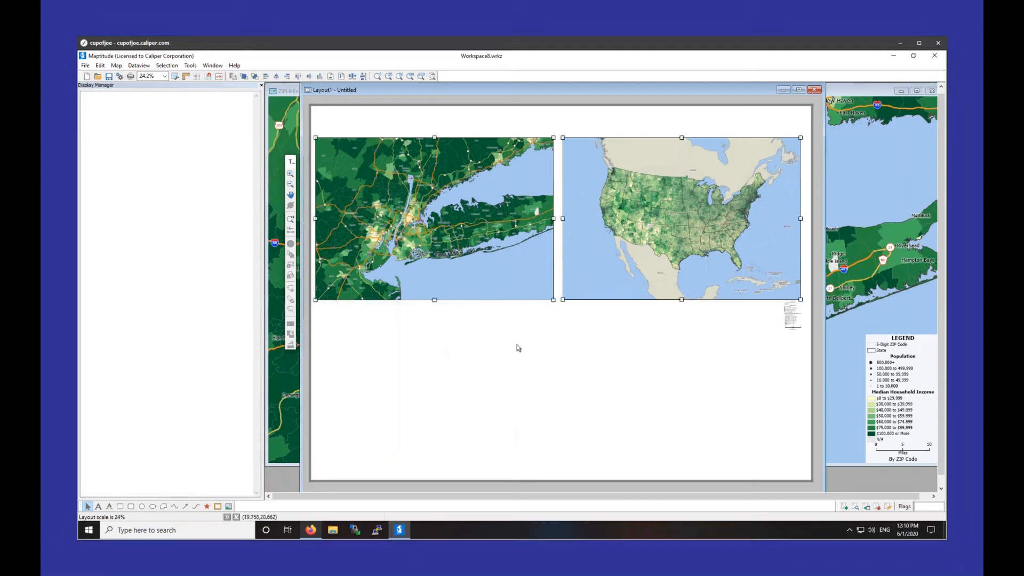
pyautogui.click(517, 346)
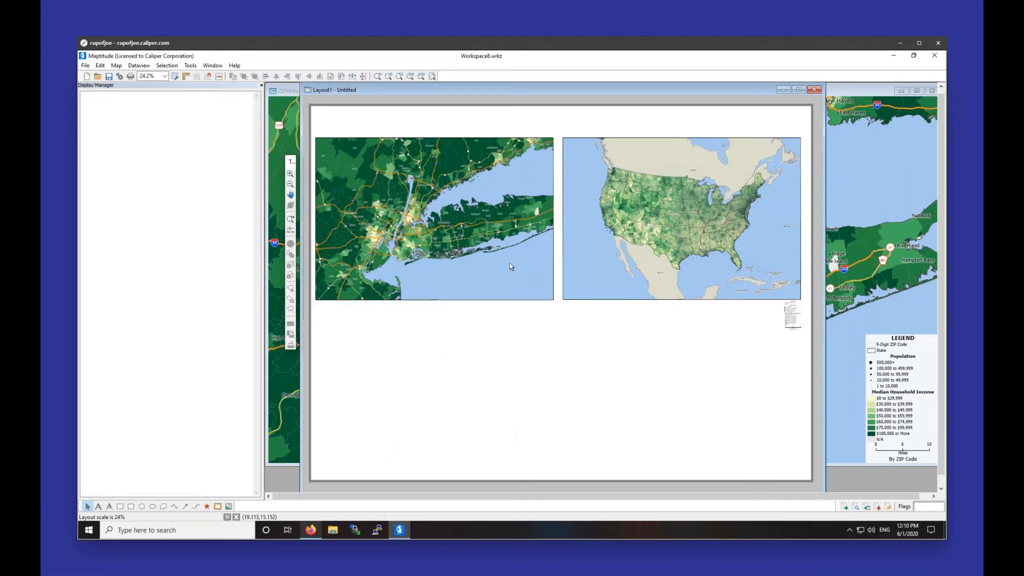
# Arrange the New York and national map frames left-to-right with a narrow gap and position the pair across the page's upper half.
pyautogui.click(510, 264)
pyautogui.keyDown('shift'); pyautogui.click(602, 274); pyautogui.keyUp('shift')
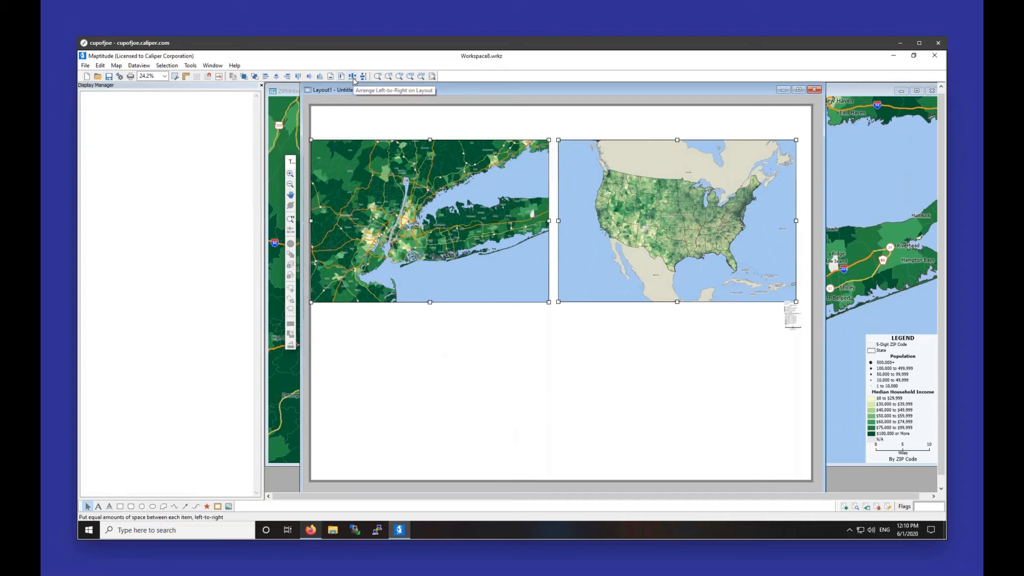
pyautogui.click(353, 76)
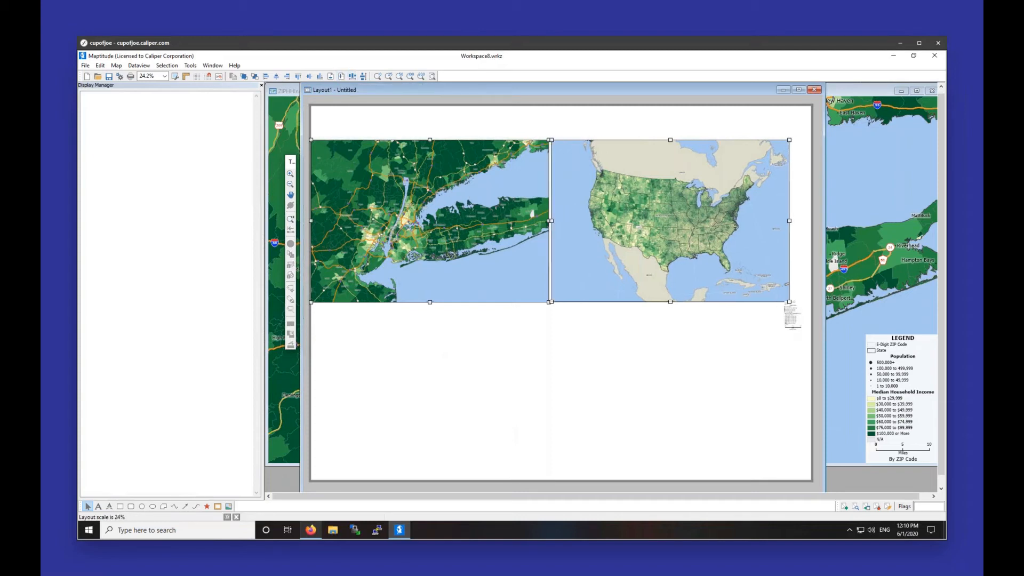
pyautogui.click(330, 76)
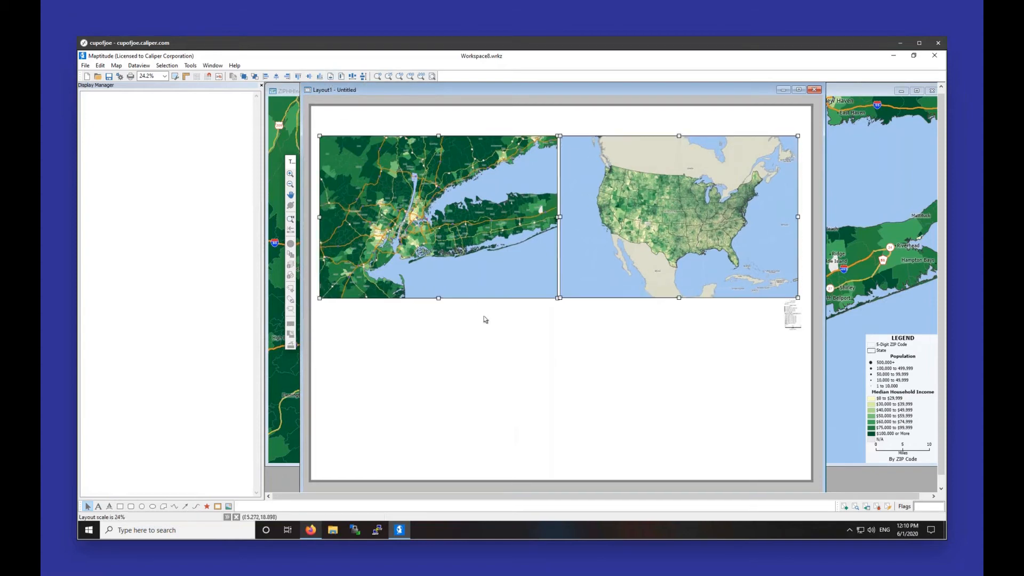
pyautogui.click(491, 334)
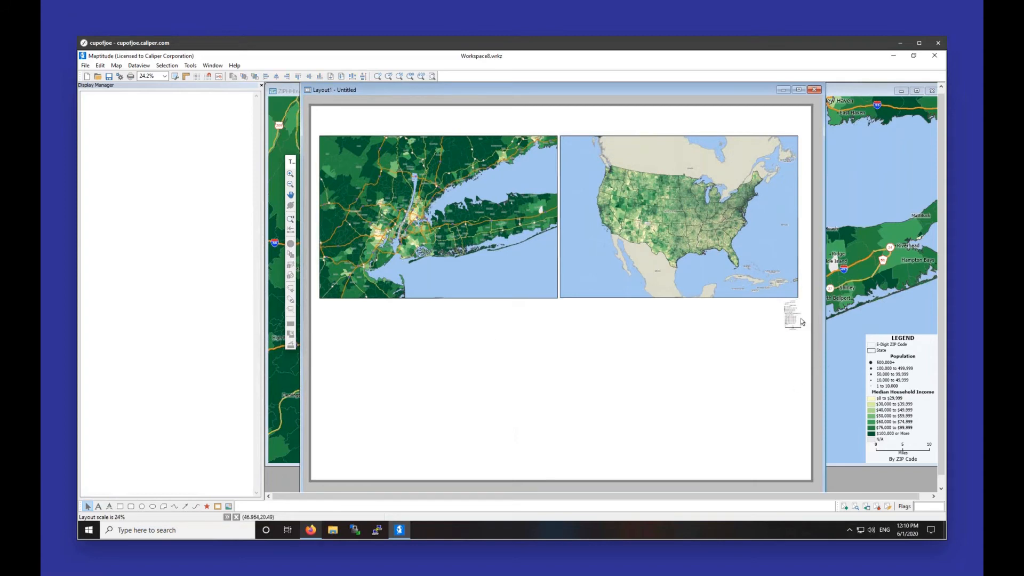
# Move the small legend into the blank area below the national map and set its title font size to 20 and footnote to 16.
pyautogui.moveTo(795, 323); pyautogui.dragTo(750, 378)
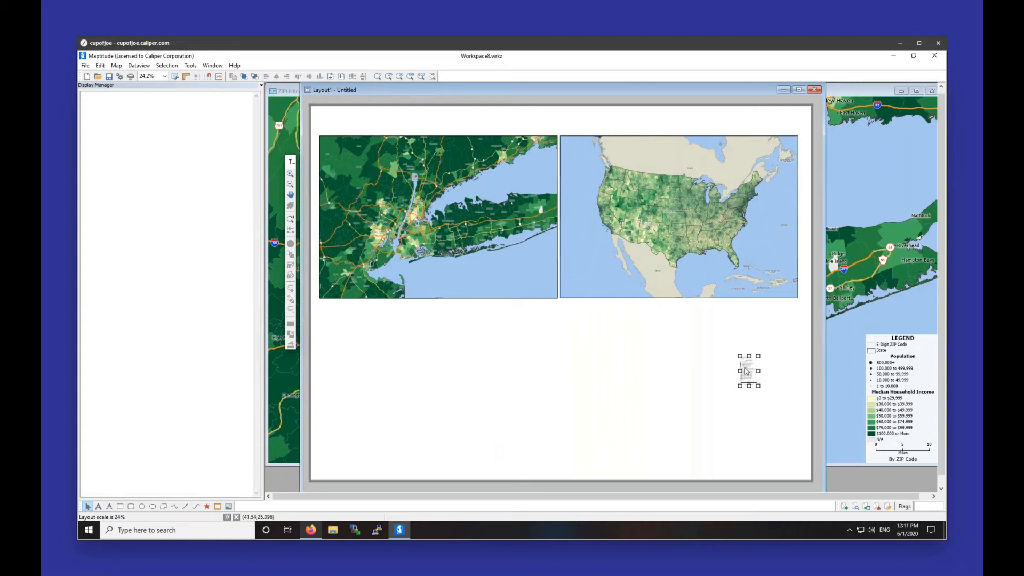
pyautogui.rightClick(745, 370)
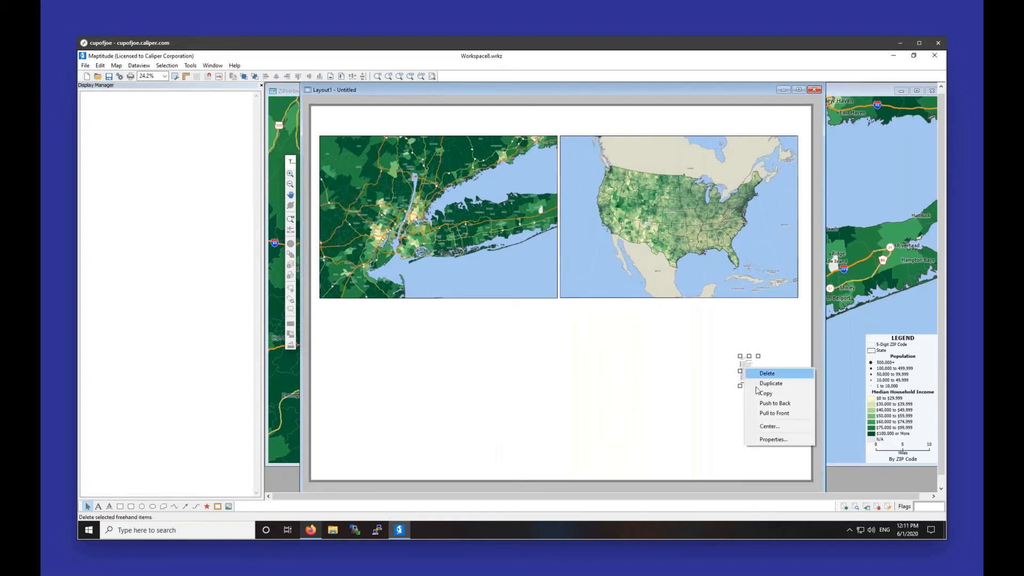
pyautogui.click(768, 439)
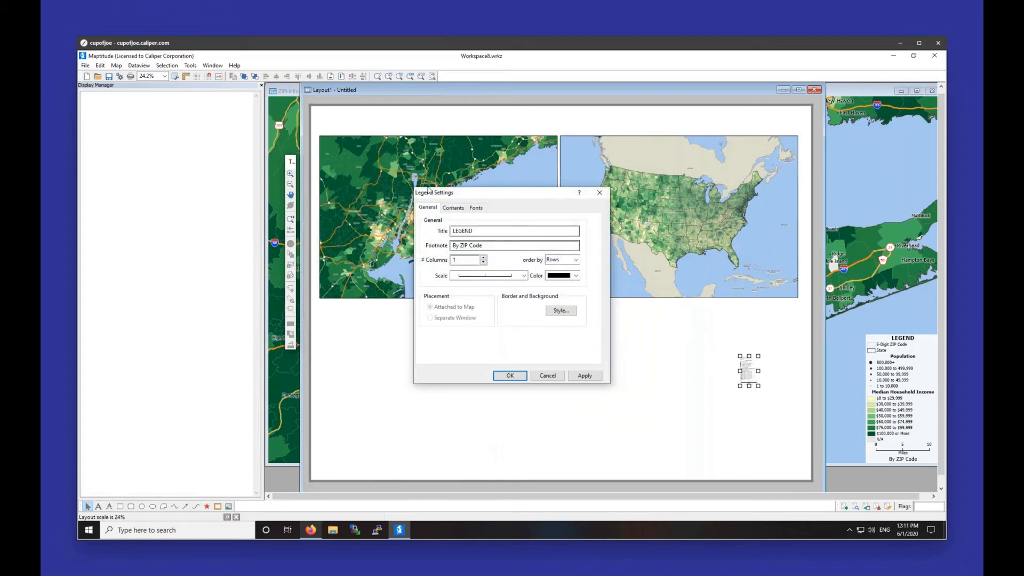
pyautogui.click(474, 212)
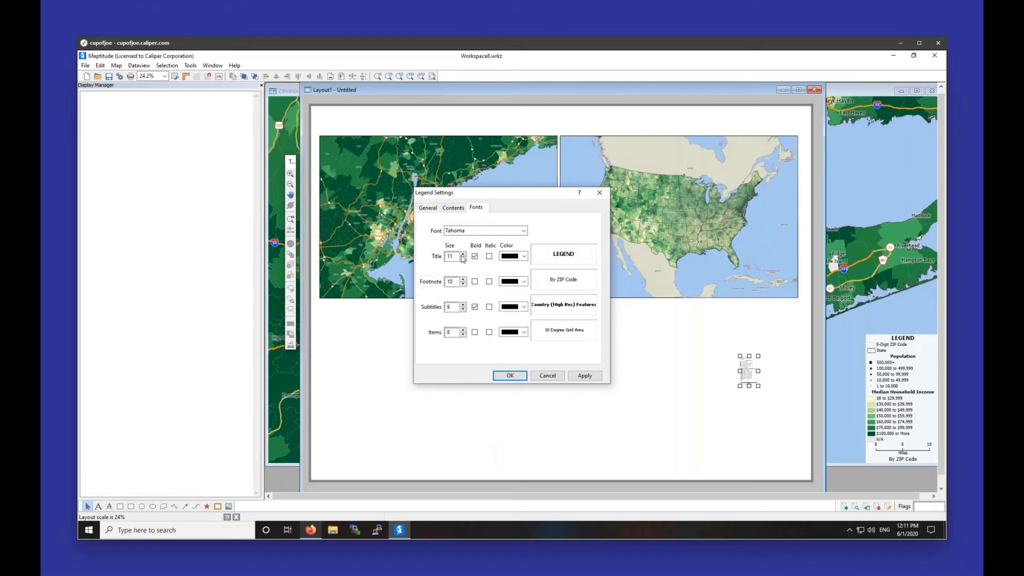
pyautogui.click(463, 255)
pyautogui.click(463, 279)
pyautogui.click(463, 280)
pyautogui.click(463, 279)
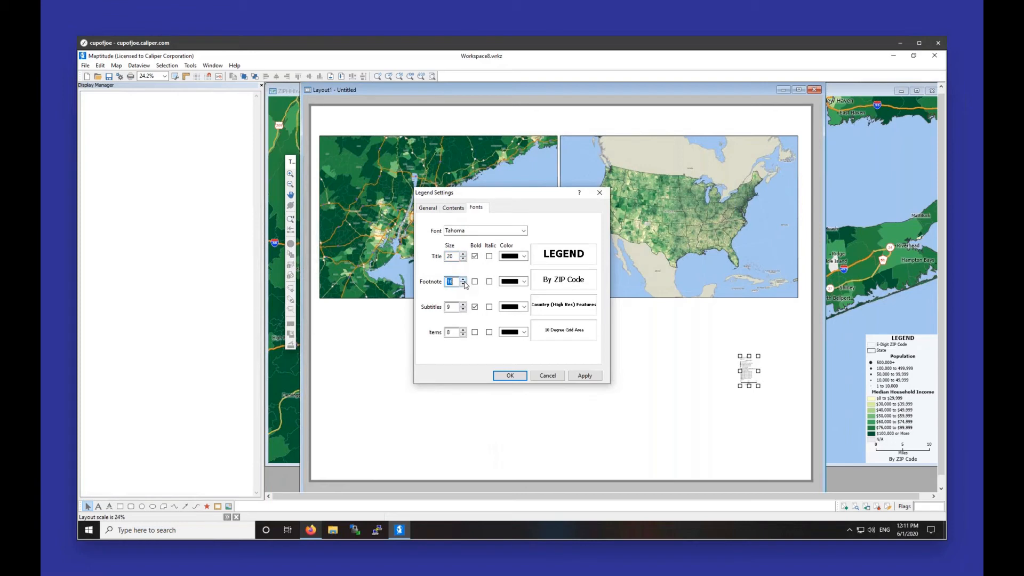
# Increase the legend's subtitle and item font sizes, apply the settings, and move the legend over the national map's lower-right edge.
pyautogui.click(463, 305)
pyautogui.click(463, 305)
pyautogui.click(463, 305)
pyautogui.click(463, 306)
pyautogui.click(463, 305)
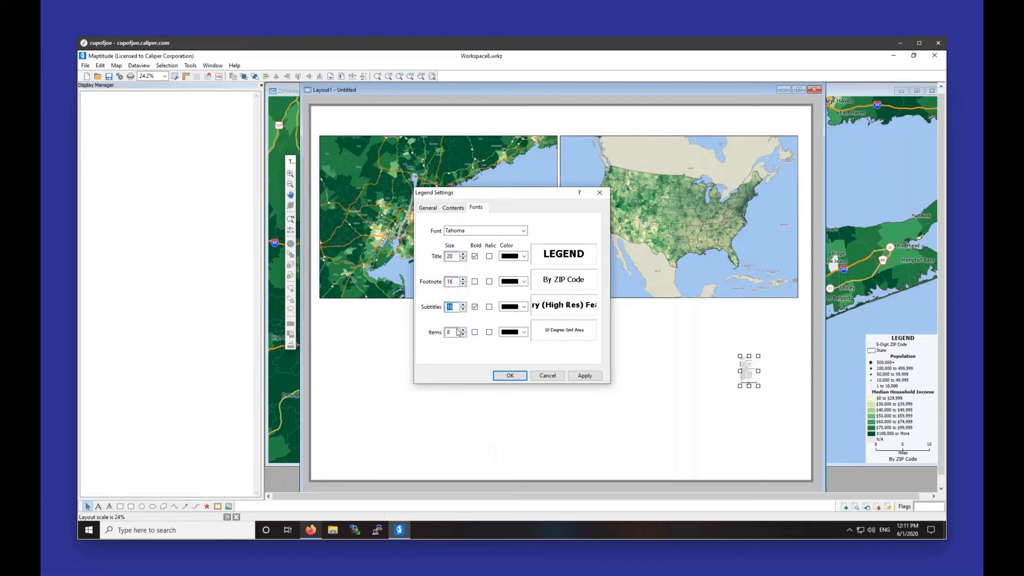
pyautogui.click(463, 329)
pyautogui.click(463, 330)
pyautogui.click(463, 329)
pyautogui.click(462, 330)
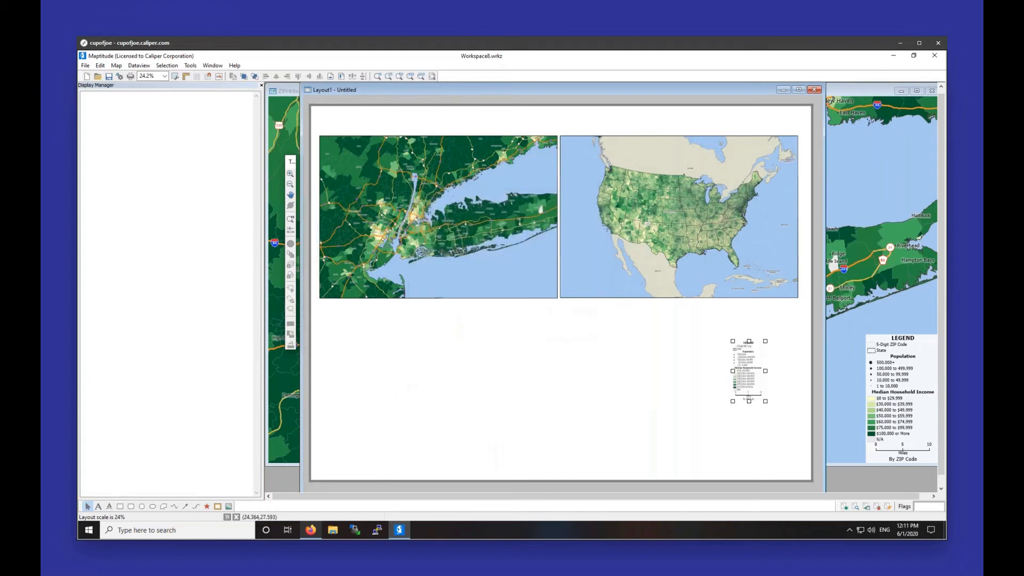
pyautogui.moveTo(740, 380); pyautogui.dragTo(808, 268)
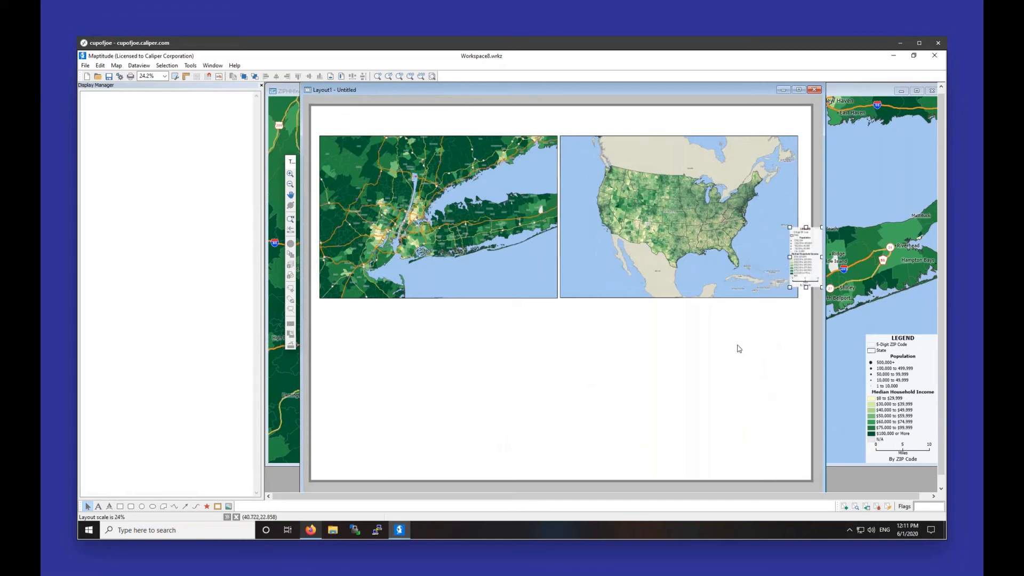
# Bring the Household Income map window forward and zoom it to Los Angeles by finding the U.S. city.
pyautogui.click(835, 95)
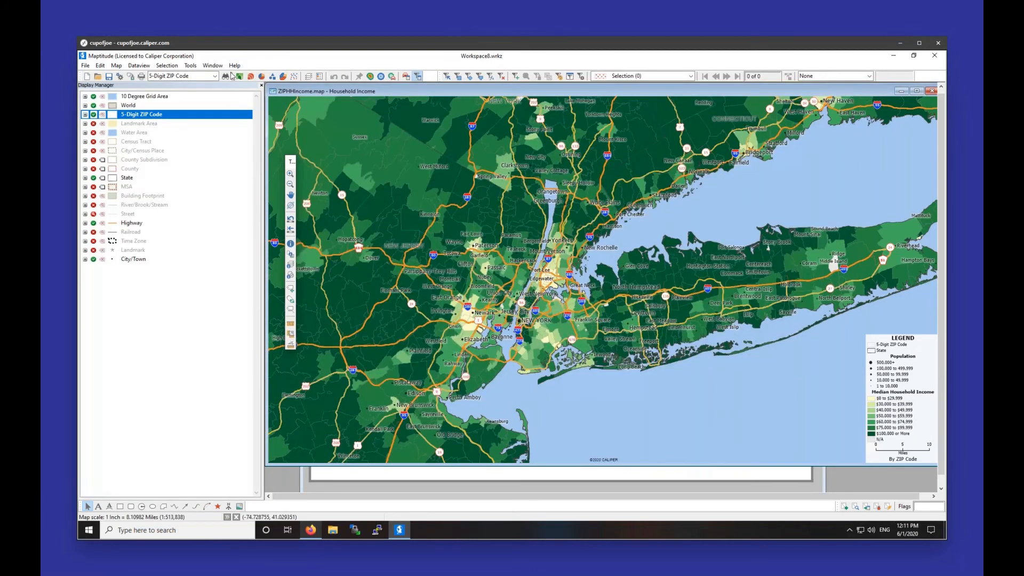
pyautogui.click(226, 76)
pyautogui.click(416, 239)
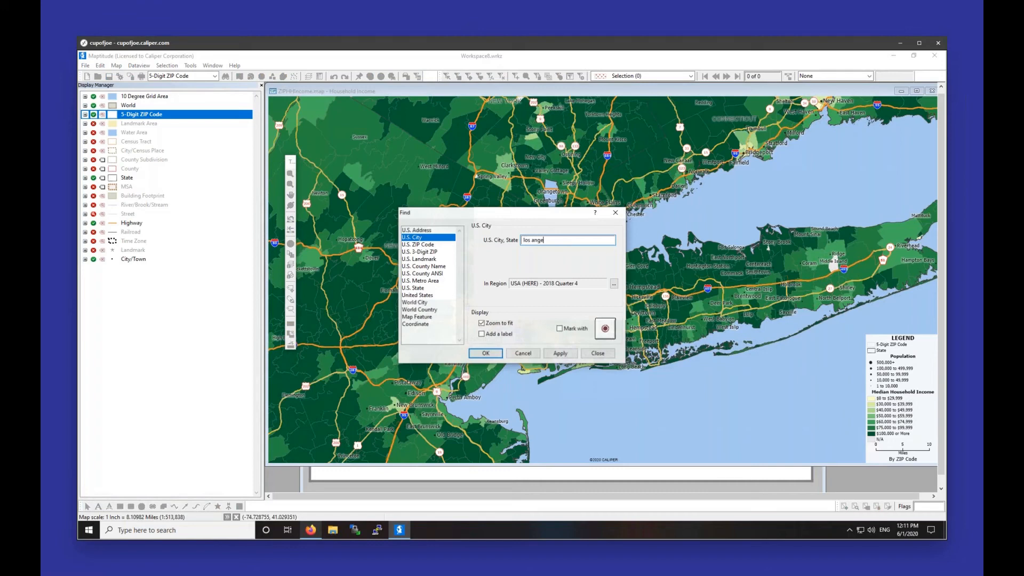
pyautogui.press('Return')
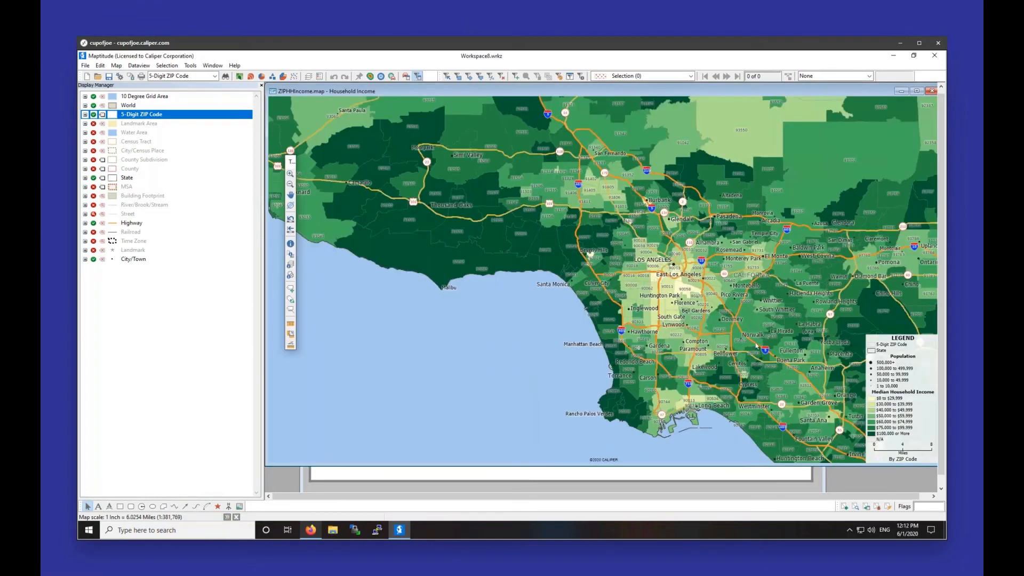
# Place the Los Angeles view of the Household Income map in a layout frame matching the New York frame's size and position.
pyautogui.click(785, 486)
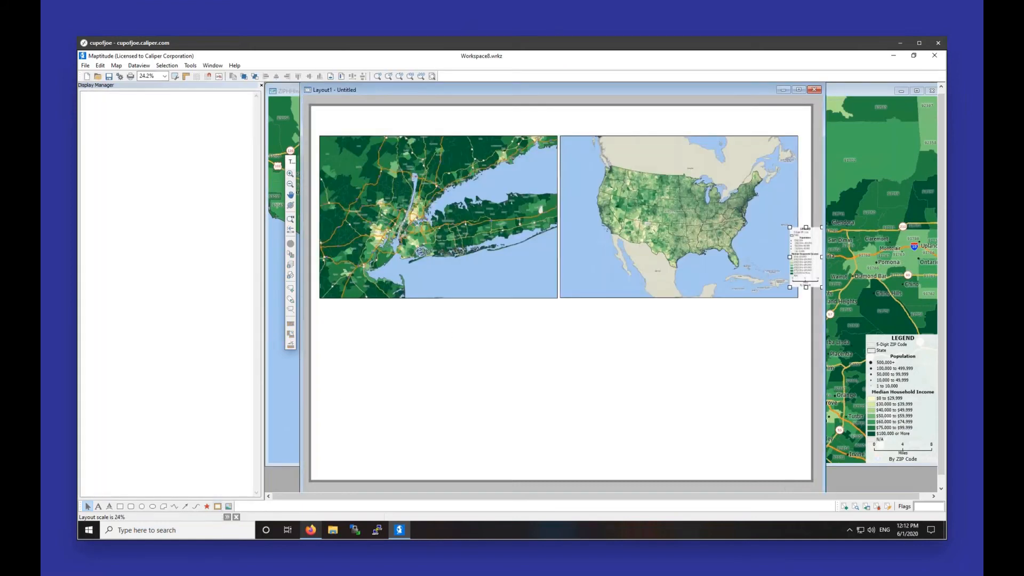
pyautogui.click(217, 506)
pyautogui.moveTo(319, 134); pyautogui.dragTo(558, 300)
pyautogui.click(510, 261)
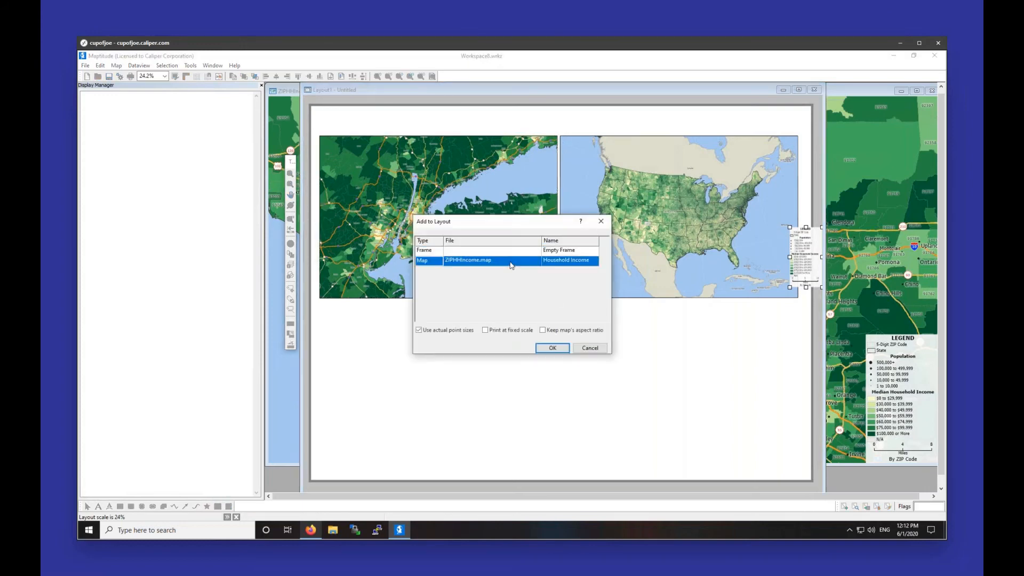
pyautogui.click(552, 348)
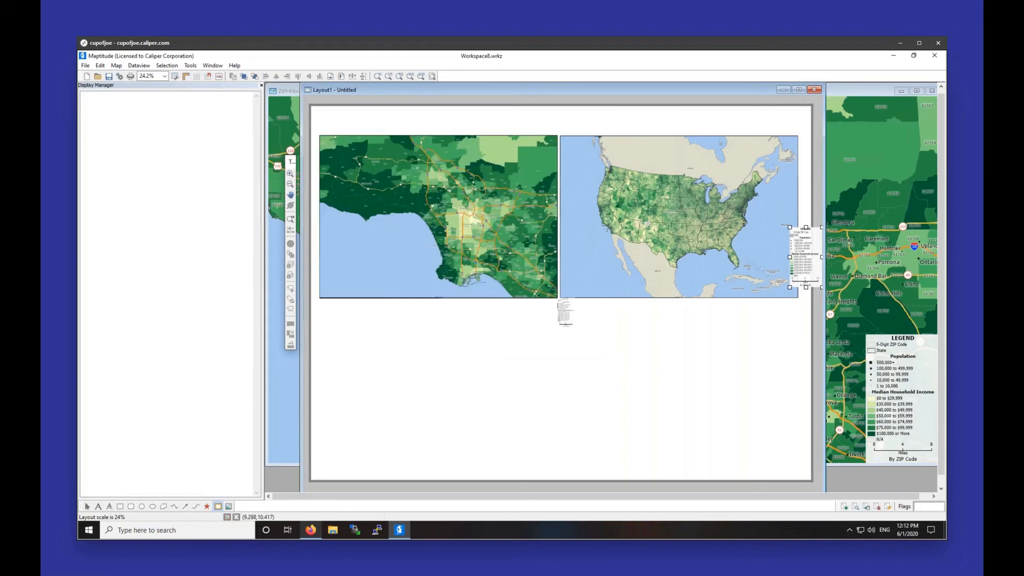
pyautogui.click(439, 209)
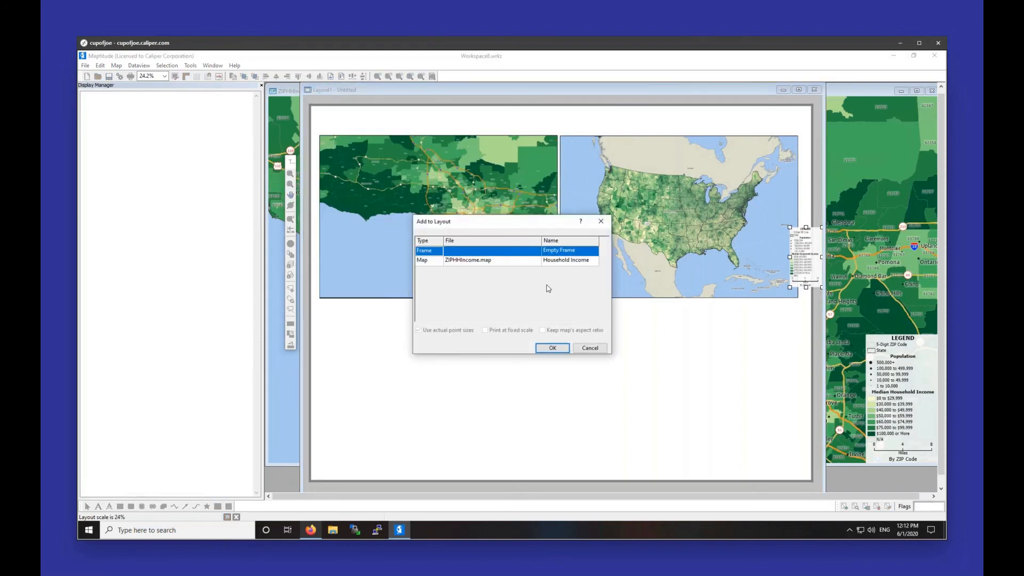
pyautogui.click(587, 348)
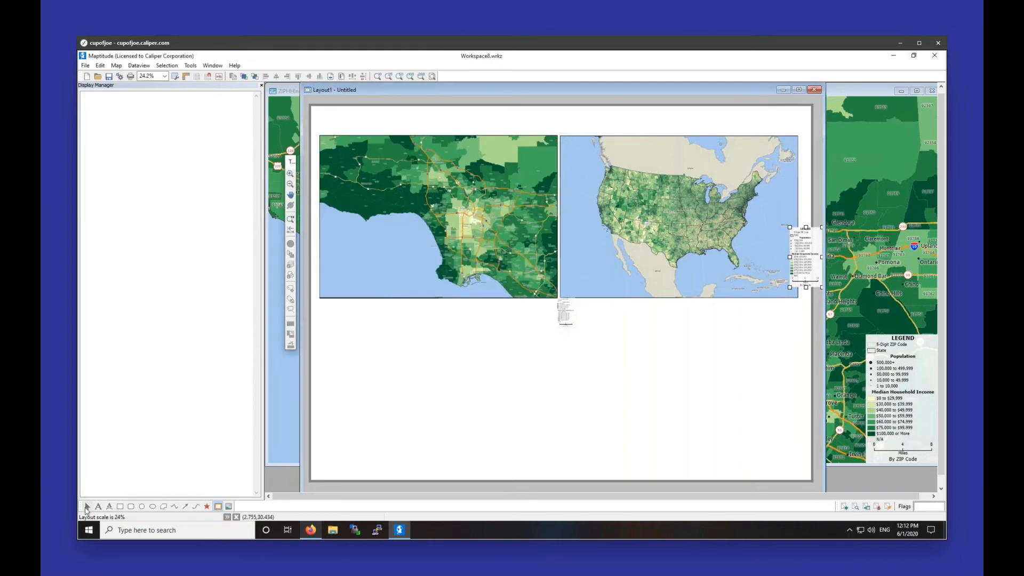
# Move the Los Angeles map frame directly below the New York frame, keeping their side edges aligned.
pyautogui.click(85, 506)
pyautogui.click(447, 244)
pyautogui.moveTo(447, 244); pyautogui.dragTo(443, 402)
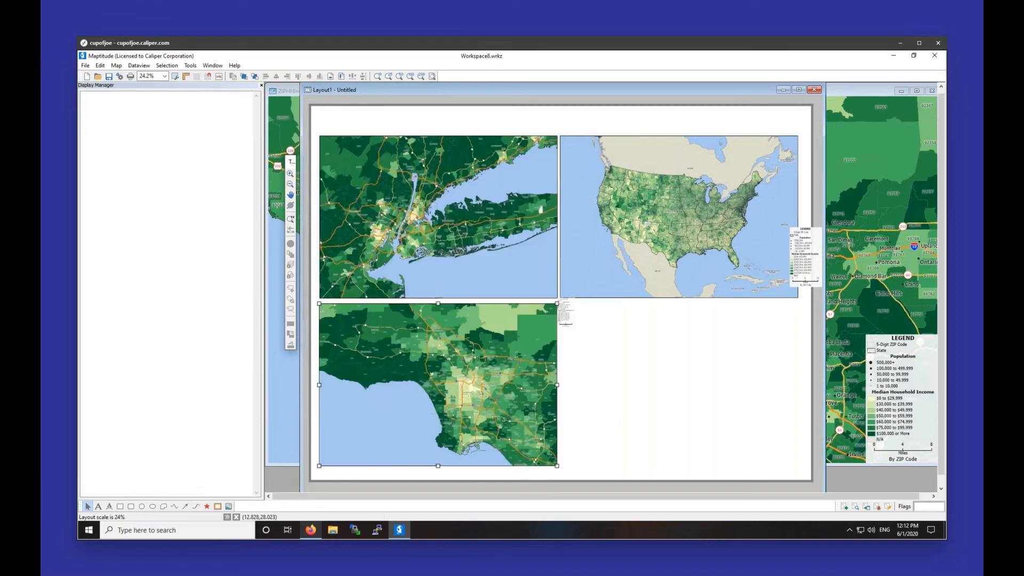
# Delete the small extra legend beside the Los Angeles map frame from the layout.
pyautogui.click(566, 318)
pyautogui.rightClick(567, 317)
pyautogui.click(588, 322)
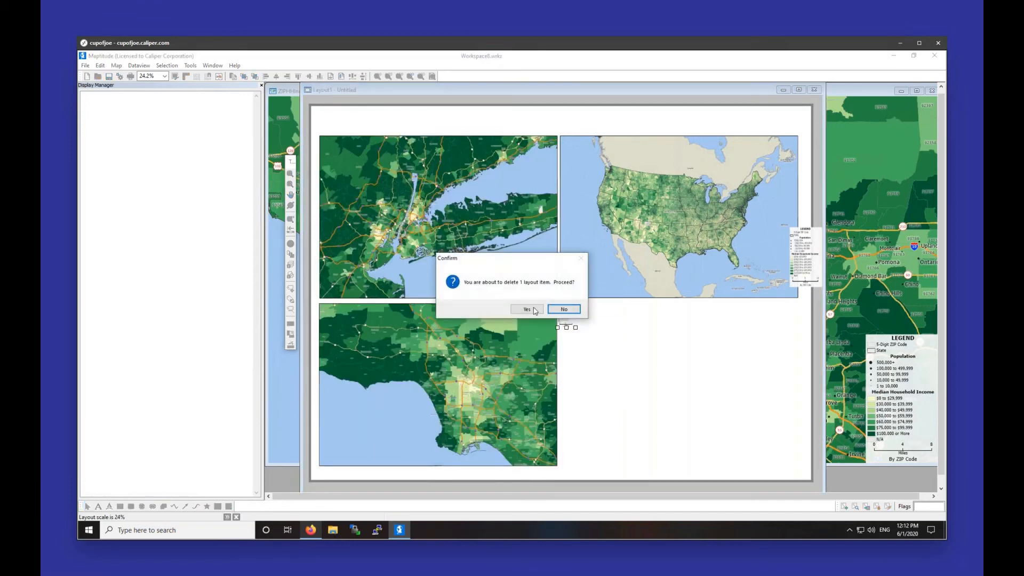
pyautogui.click(533, 310)
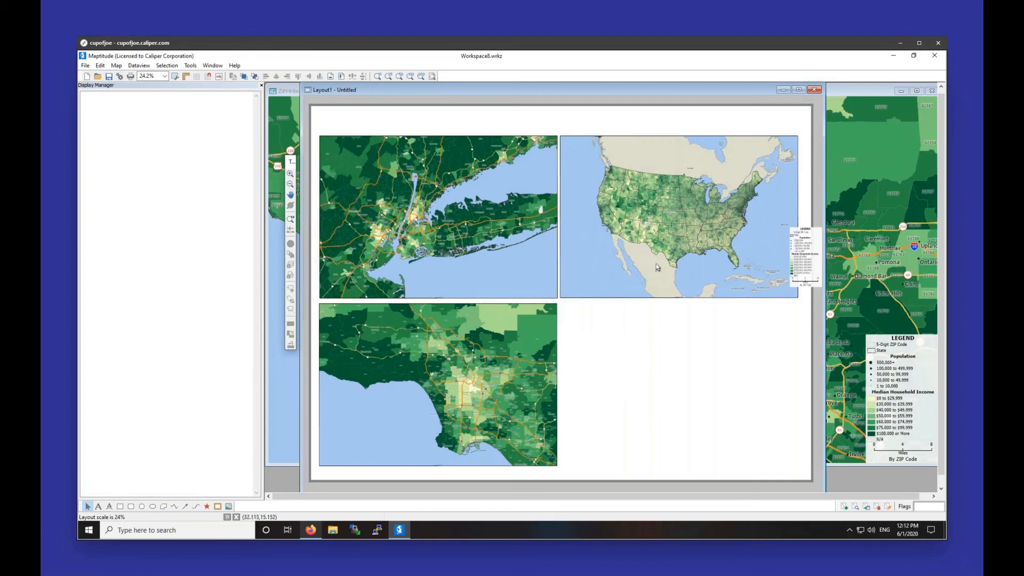
# Bring the Household Income map window forward, find the U.S. city chicago, IL, and widen the view to its surrounding metro area.
pyautogui.click(841, 92)
pyautogui.click(226, 76)
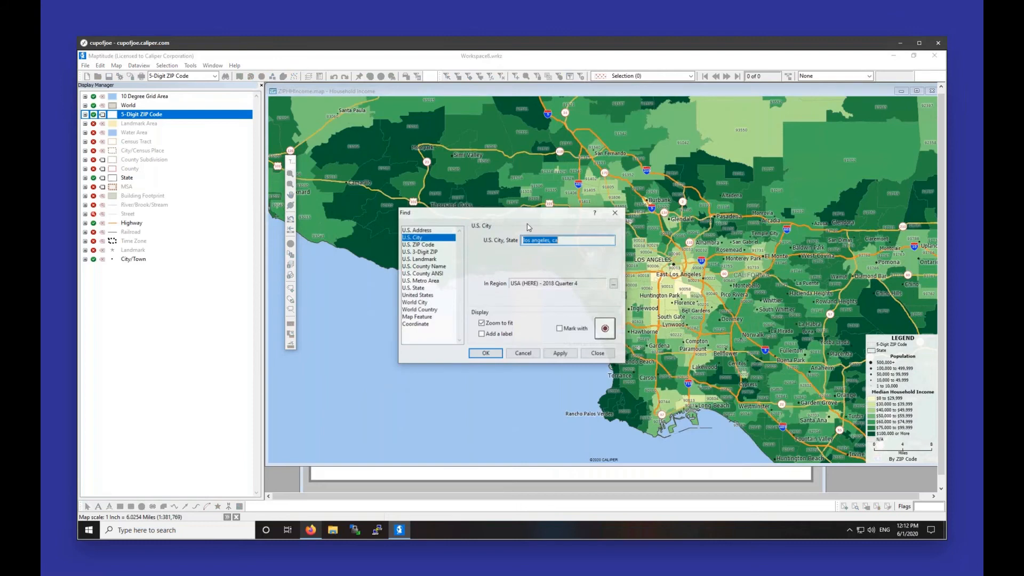
pyautogui.write('chicago, IL')
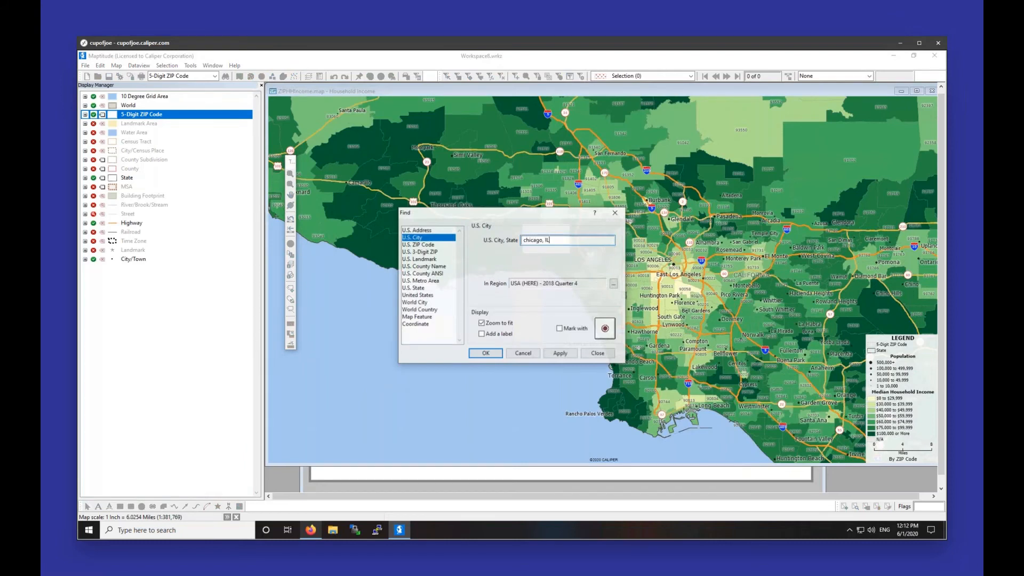
pyautogui.press('Return')
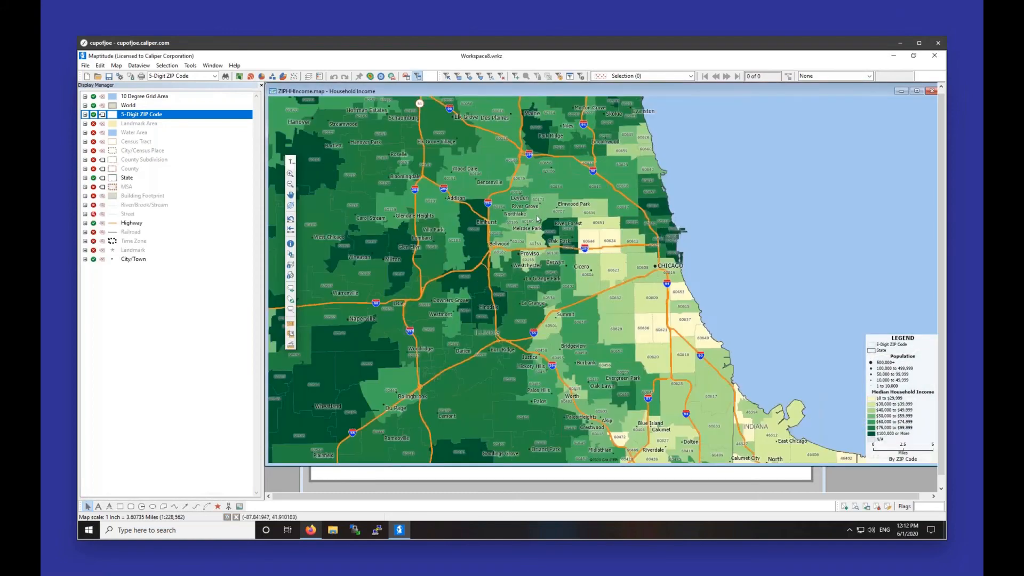
pyautogui.scroll(-2, 602, 279)
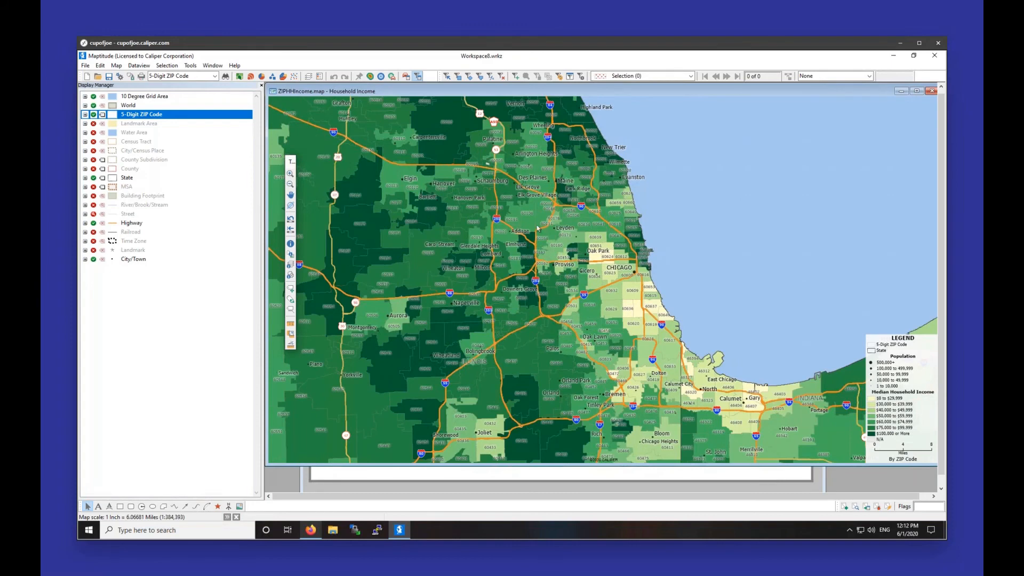
# Add the Chicago view of the Household Income map in a frame matching the Los Angeles frame's size and move it below the national map.
pyautogui.click(772, 485)
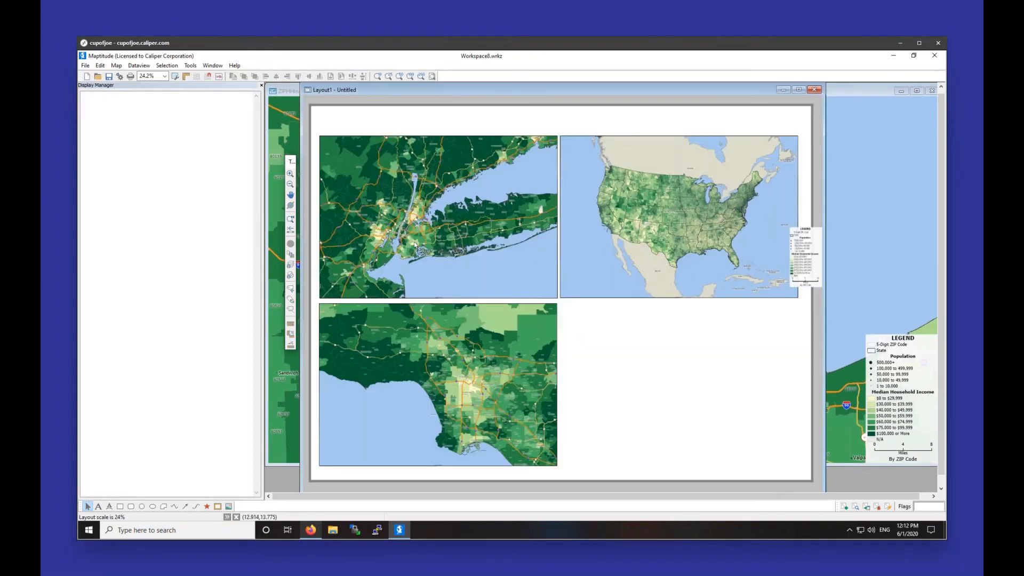
pyautogui.click(218, 506)
pyautogui.moveTo(318, 304); pyautogui.dragTo(558, 466)
pyautogui.click(526, 261)
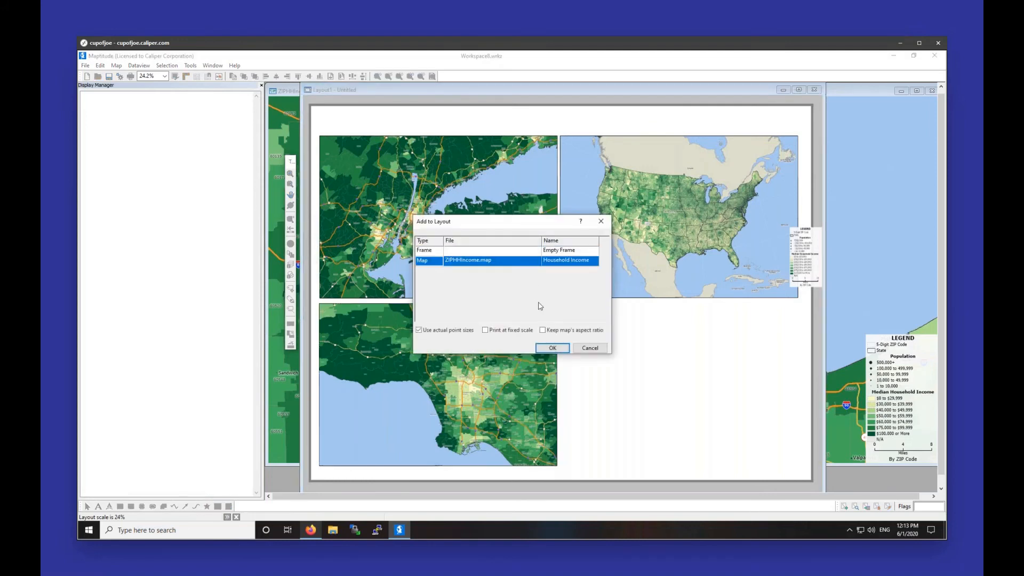
pyautogui.click(553, 348)
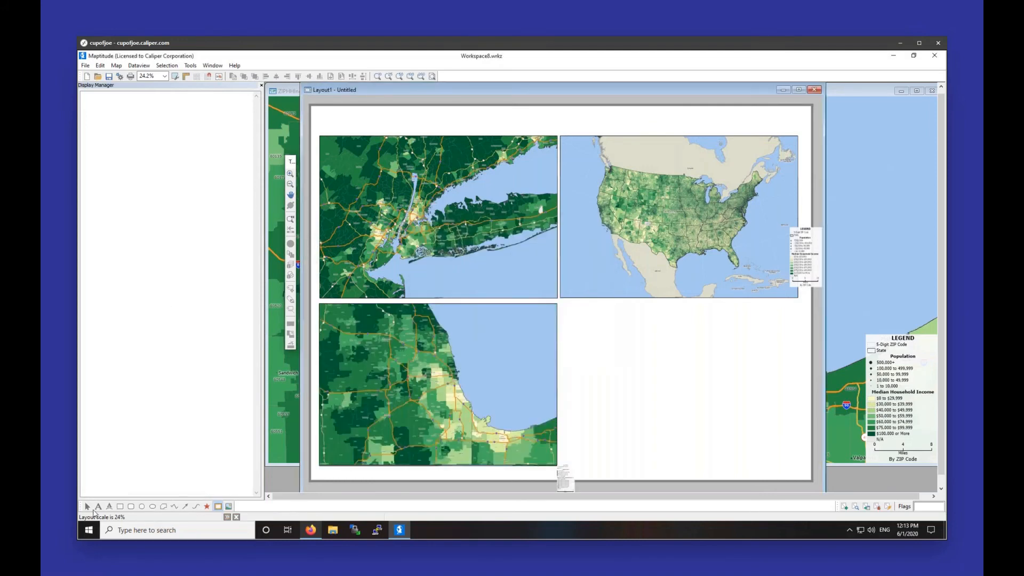
pyautogui.click(88, 506)
pyautogui.moveTo(390, 390); pyautogui.dragTo(590, 401)
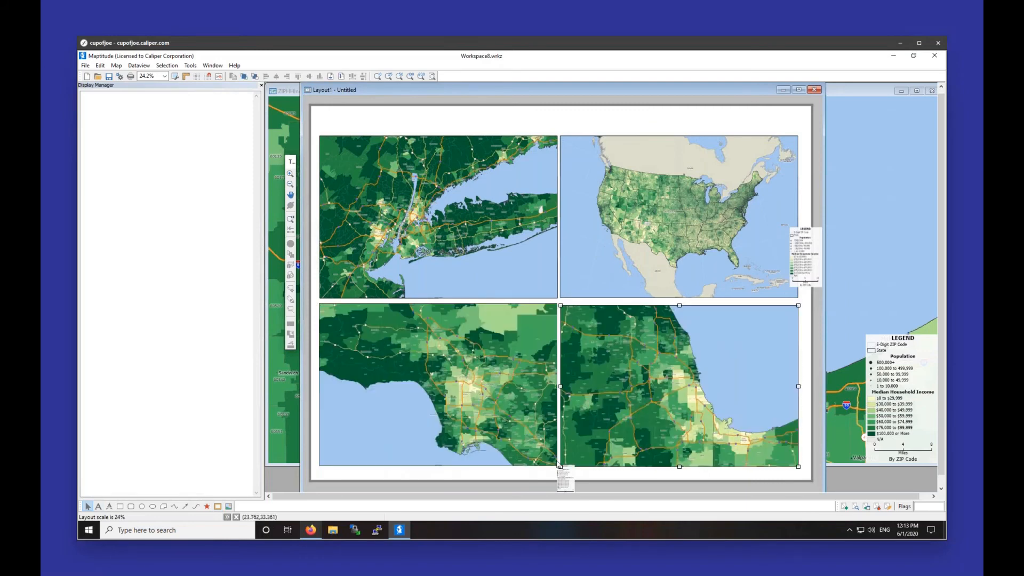
# Delete the extra legend that came with the Chicago map and align the Chicago frame's edges with the Los Angeles frame.
pyautogui.rightClick(564, 478)
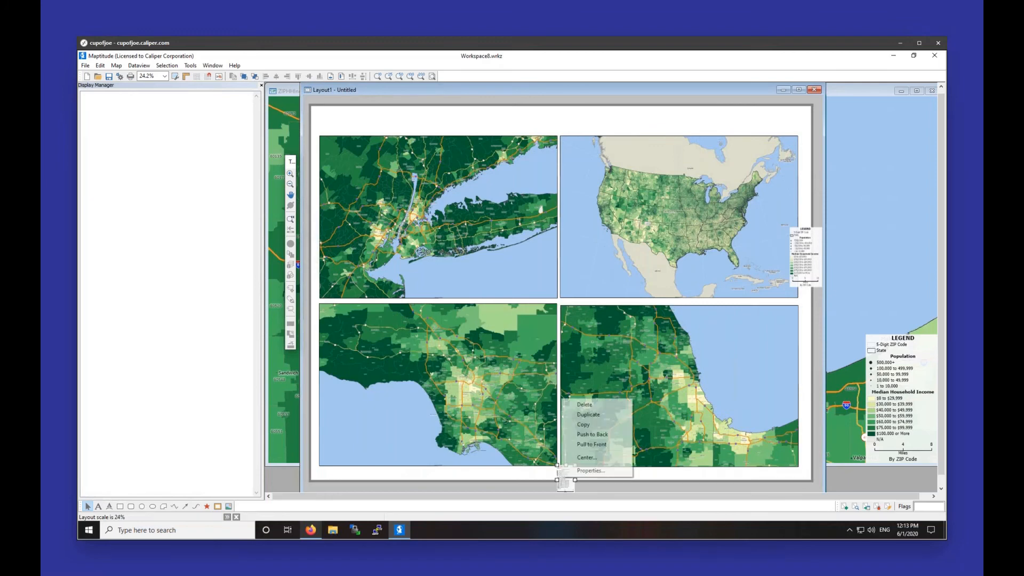
pyautogui.click(585, 404)
pyautogui.press('Return')
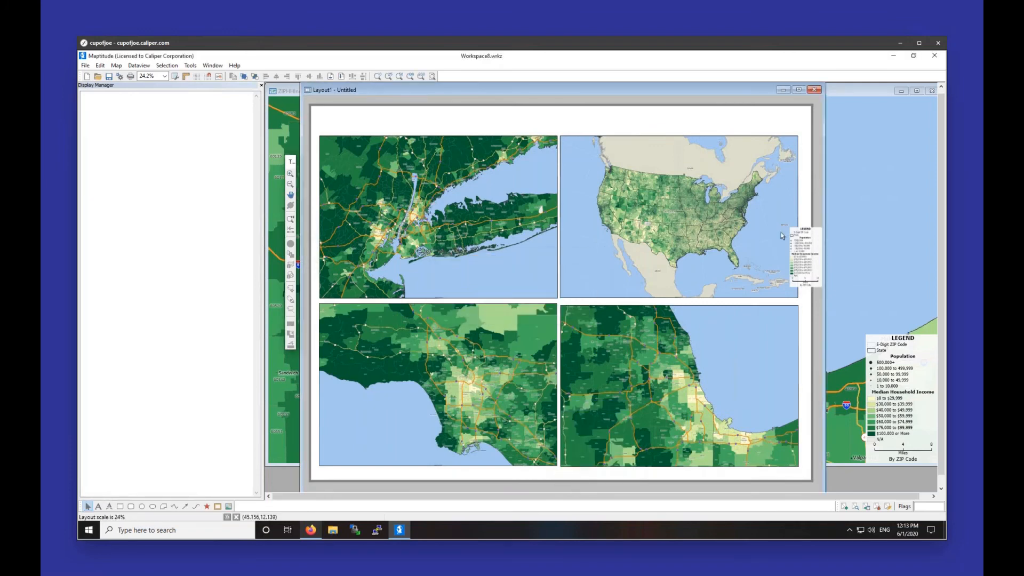
pyautogui.click(747, 325)
pyautogui.press('Delete')
# Move the large legend onto the Chicago map's lower-right corner and push the Chicago frame to the back so it sits behind the legend.
pyautogui.click(798, 269)
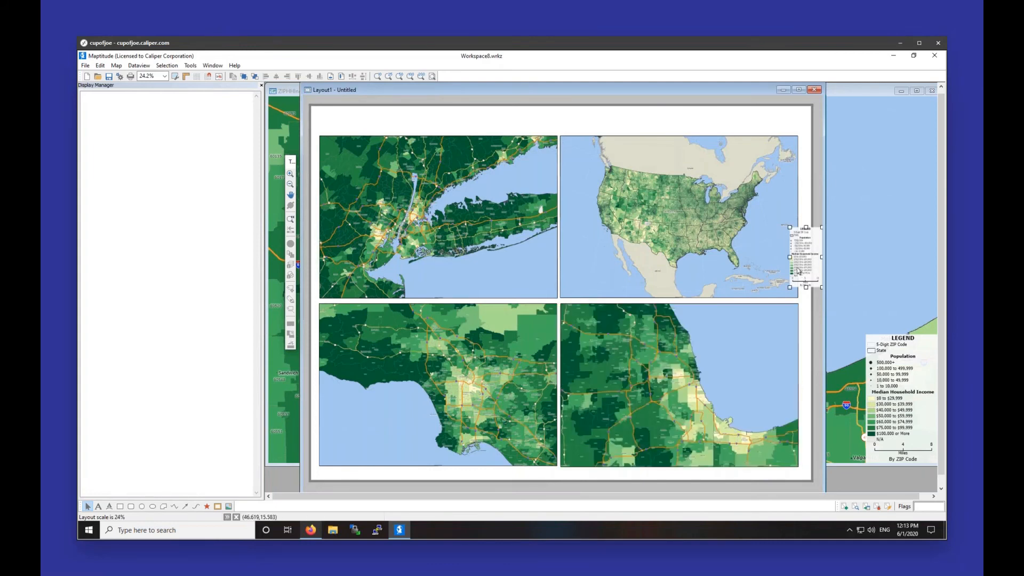
pyautogui.moveTo(798, 269); pyautogui.dragTo(774, 330)
pyautogui.moveTo(778, 429); pyautogui.dragTo(773, 445)
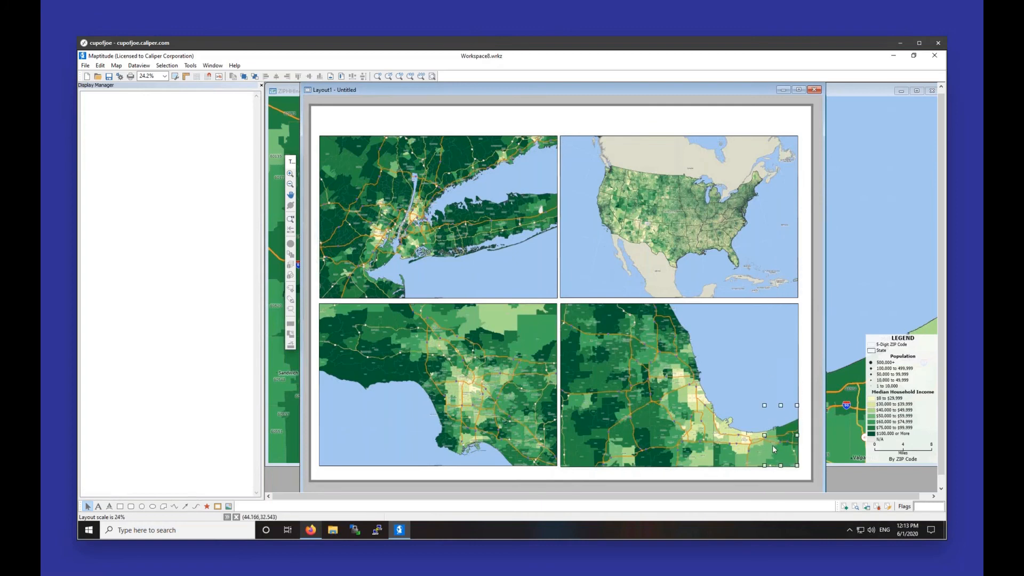
pyautogui.click(806, 404)
pyautogui.rightClick(740, 392)
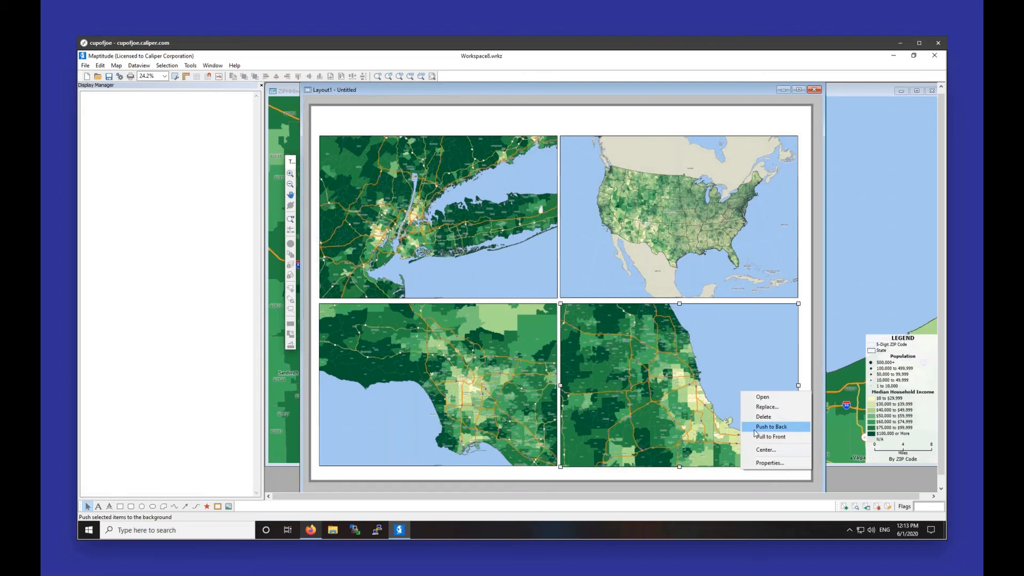
pyautogui.click(755, 430)
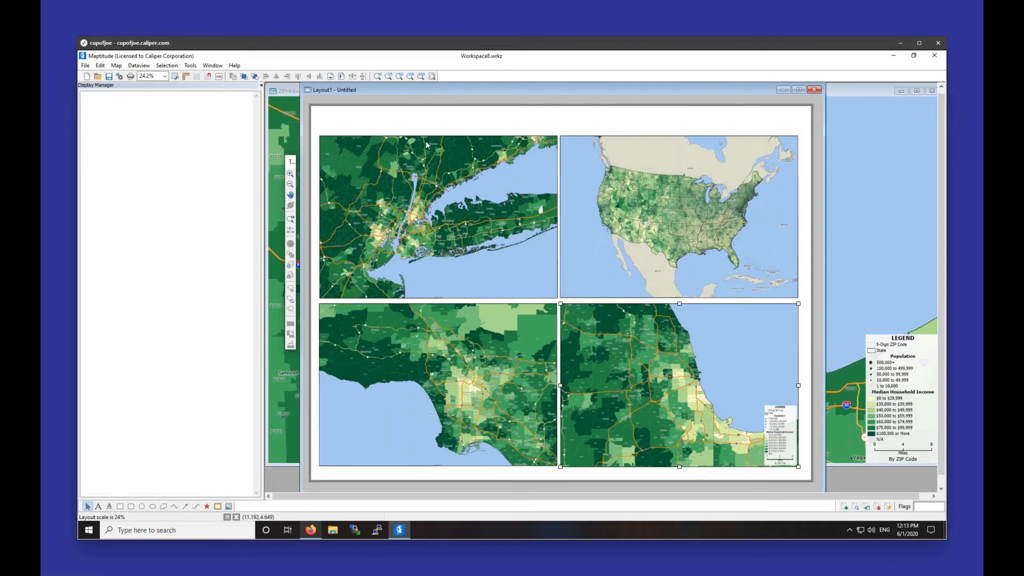
pyautogui.click(399, 115)
pyautogui.click(480, 170)
pyautogui.keyDown('shift'); pyautogui.click(602, 177); pyautogui.keyUp('shift')
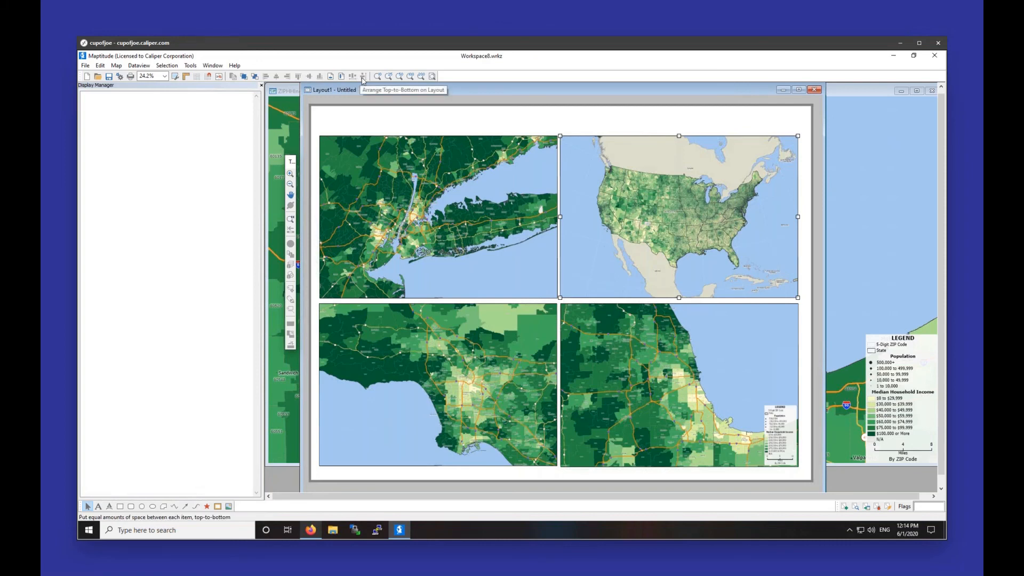
pyautogui.click(623, 119)
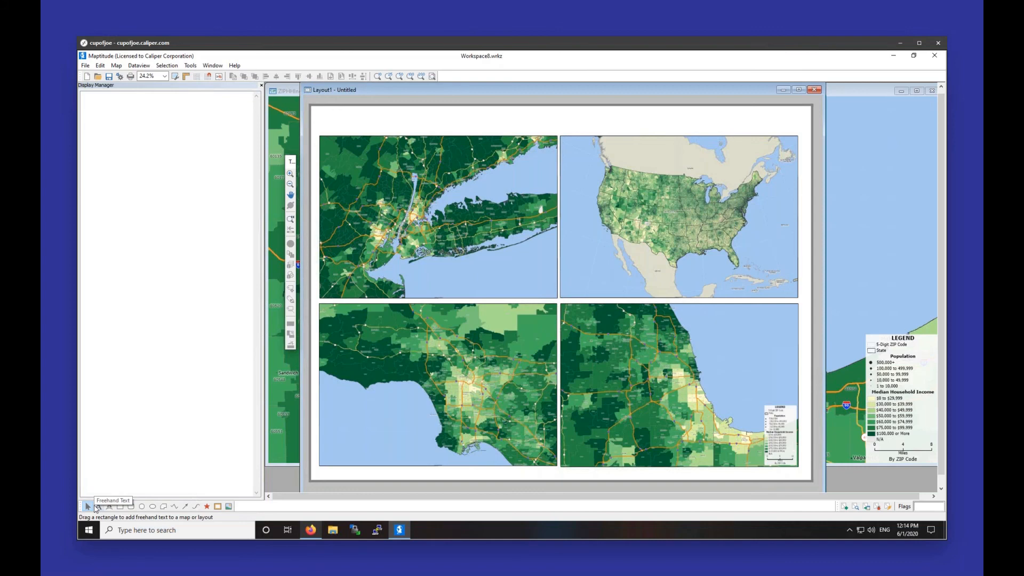
# Add a freehand text title reading "Household Income USA" in a wide box above the top row of maps.
pyautogui.click(97, 506)
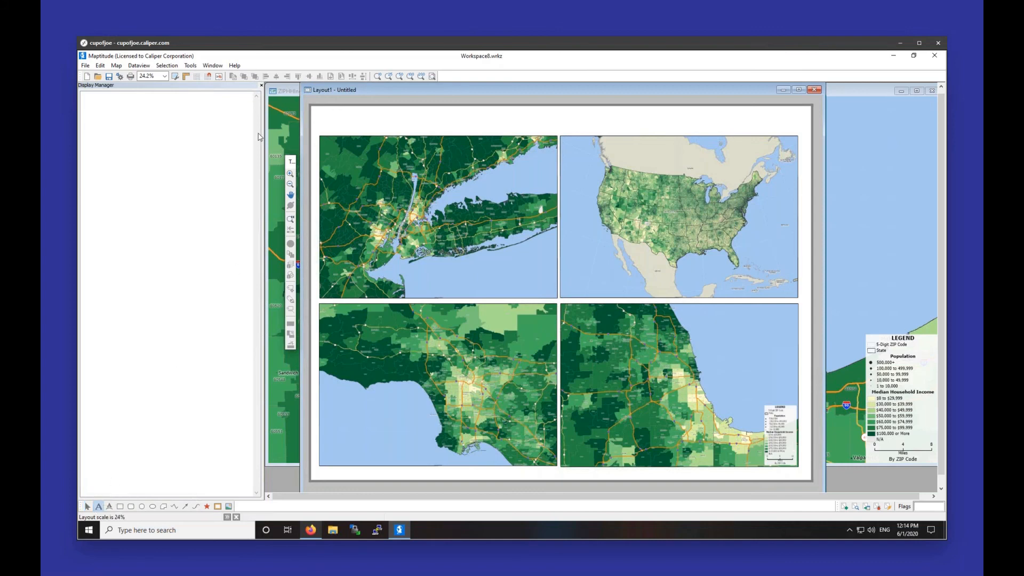
pyautogui.moveTo(321, 111); pyautogui.dragTo(758, 130)
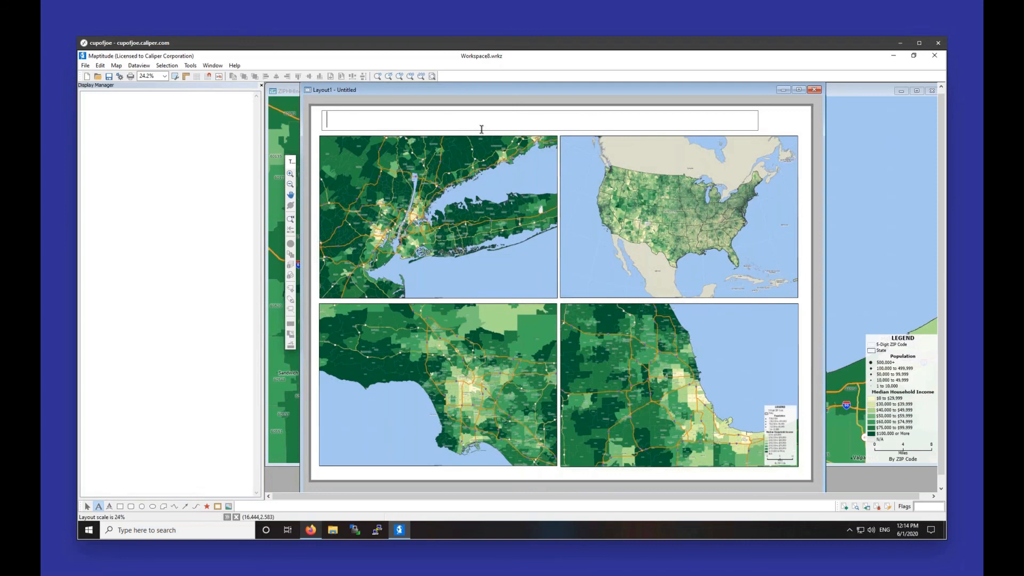
pyautogui.write('Household INcom')
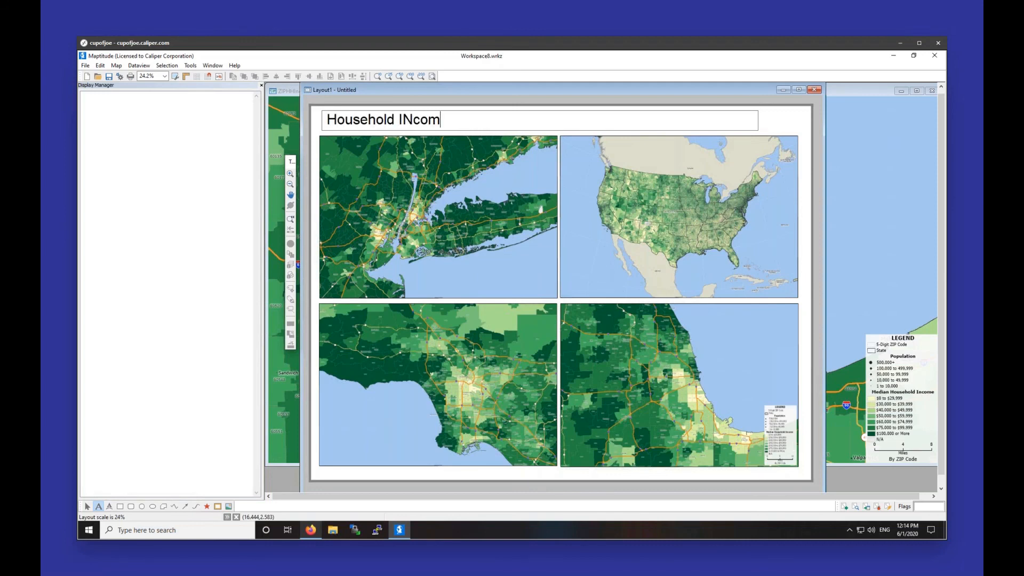
pyautogui.press('BackSpace')
pyautogui.press('BackSpace')
pyautogui.press('BackSpace')
pyautogui.press('BackSpace')
pyautogui.write('n')
pyautogui.write('USA')
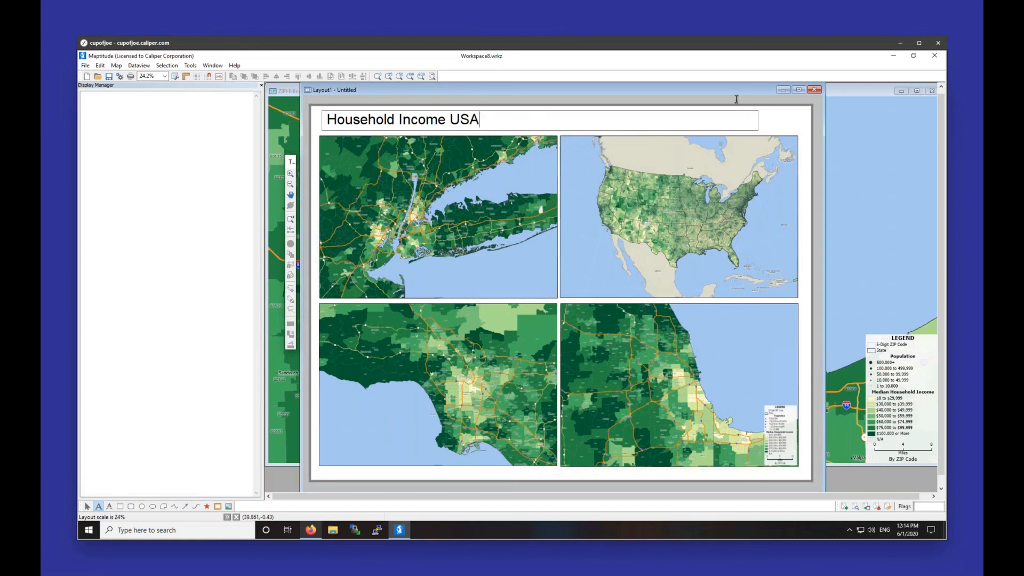
pyautogui.click(793, 121)
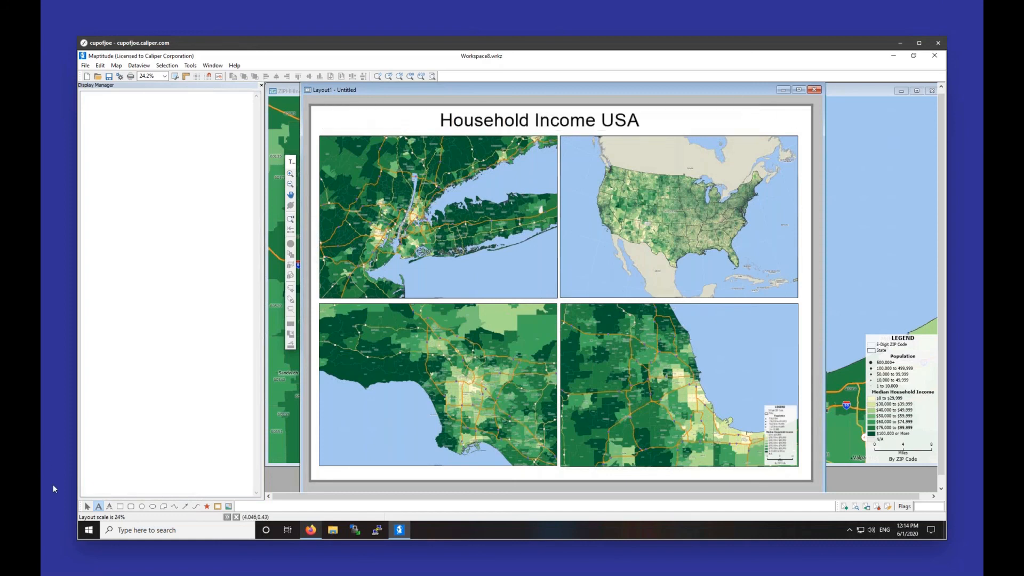
# Center the Household Income USA title horizontally on the layout page.
pyautogui.click(88, 506)
pyautogui.click(500, 131)
pyautogui.click(331, 76)
pyautogui.click(685, 132)
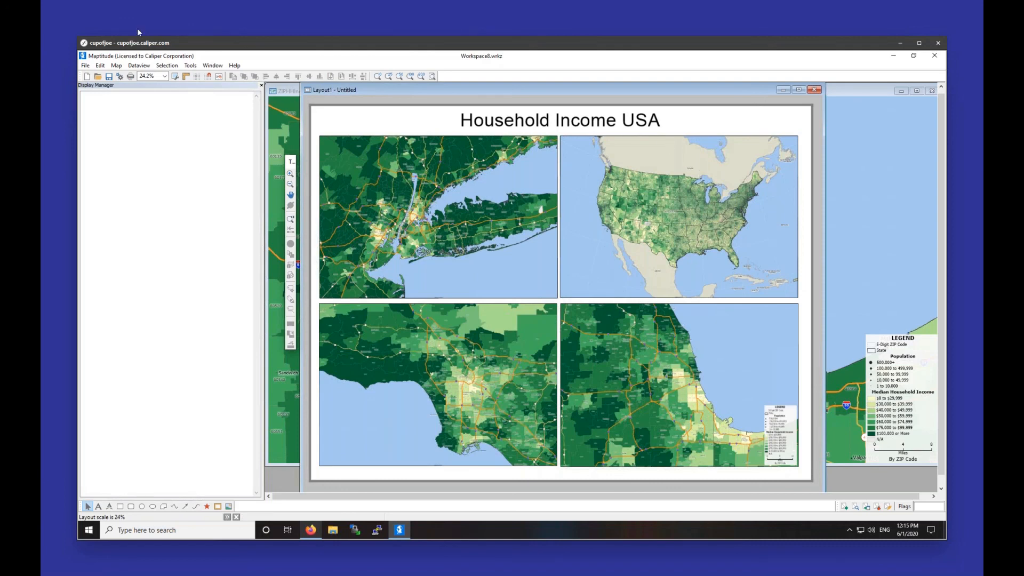
# Review the layout's print settings, including the printer, print range and copies, without printing.
pyautogui.click(91, 65)
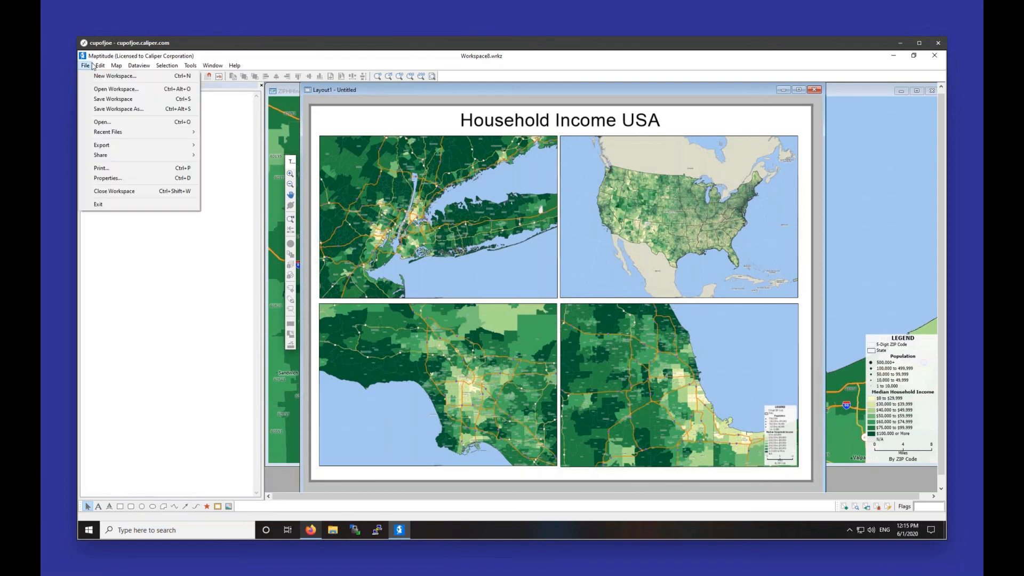
pyautogui.click(94, 170)
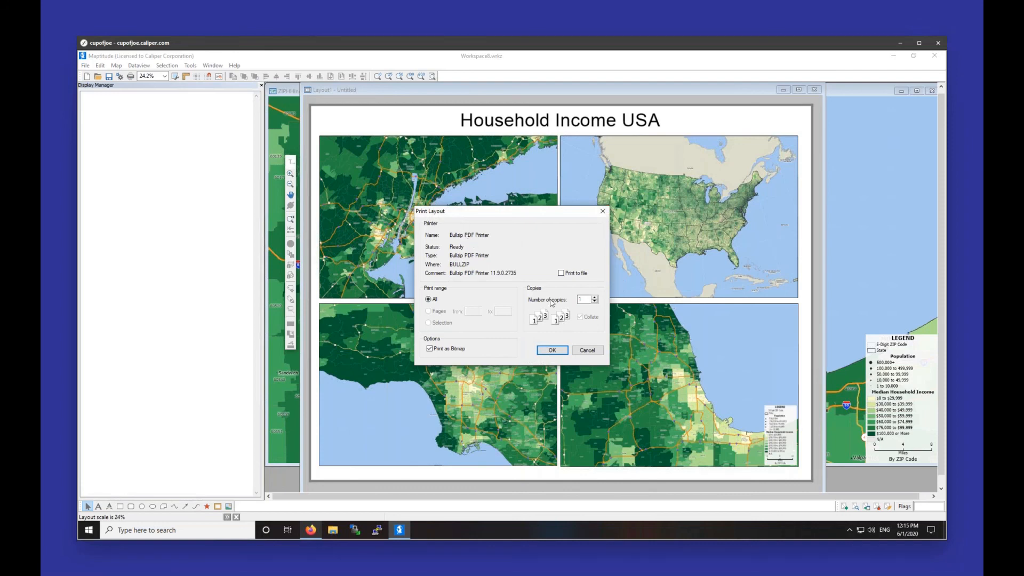
pyautogui.click(602, 211)
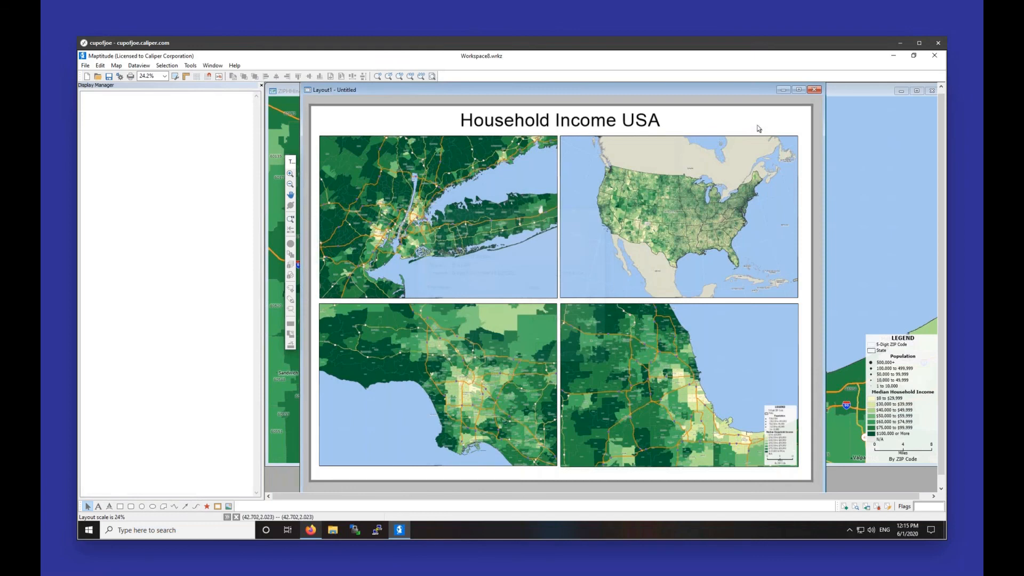
# Examine the available printers and the page settings in the layout properties without changing them.
pyautogui.rightClick(758, 127)
pyautogui.click(785, 220)
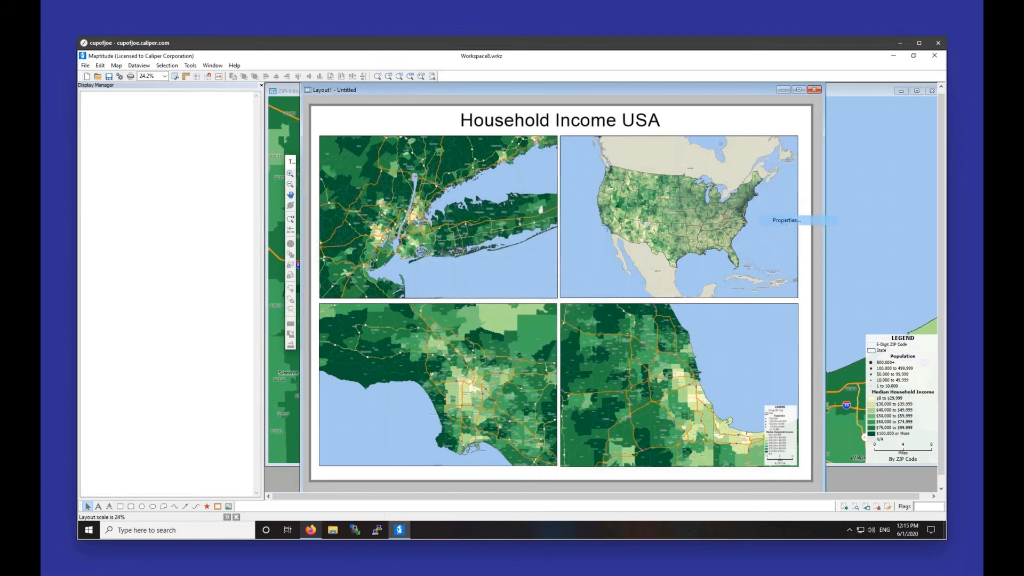
pyautogui.click(514, 247)
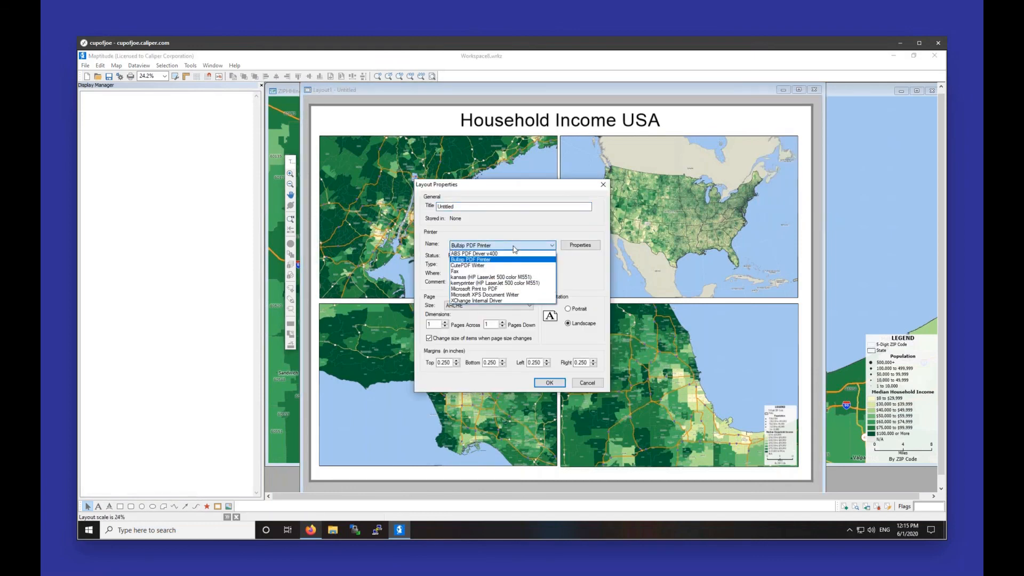
pyautogui.click(514, 249)
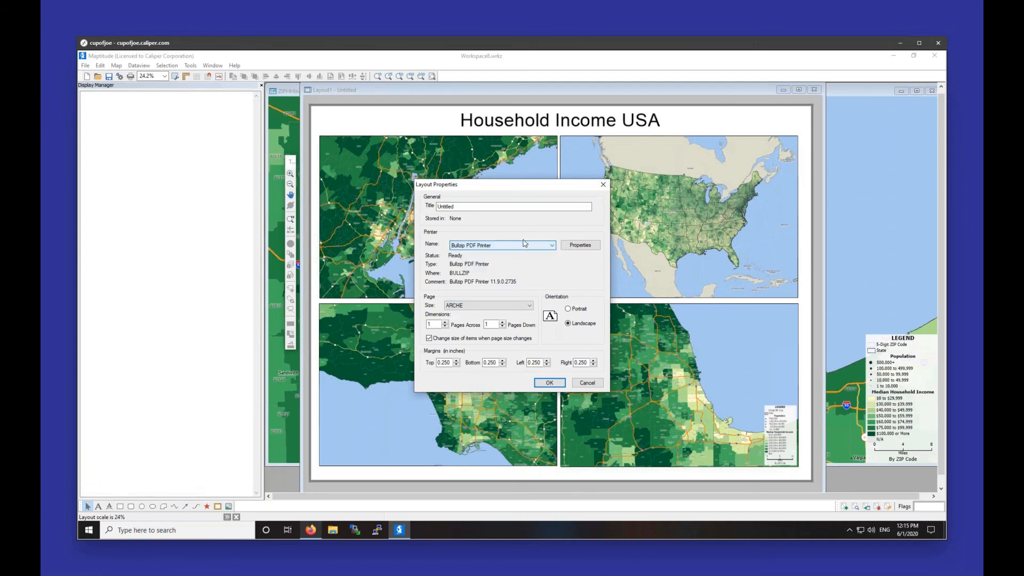
pyautogui.click(604, 184)
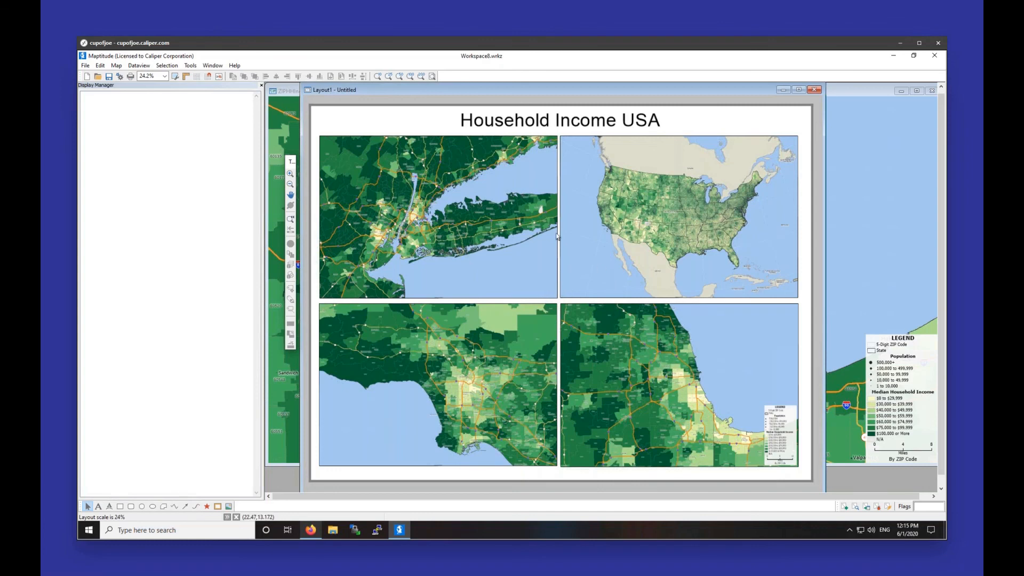
pyautogui.click(228, 507)
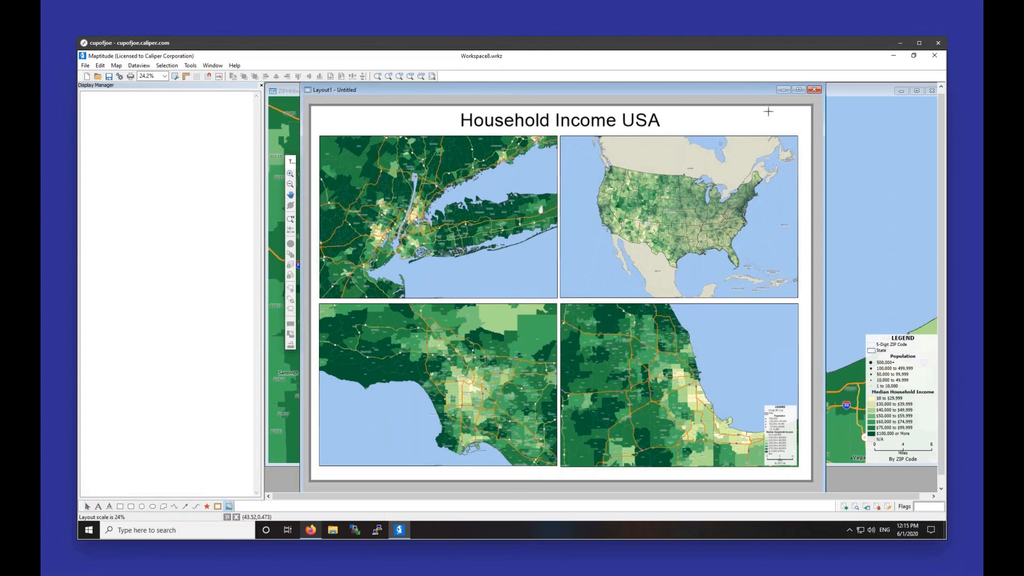
pyautogui.moveTo(768, 111); pyautogui.dragTo(793, 133)
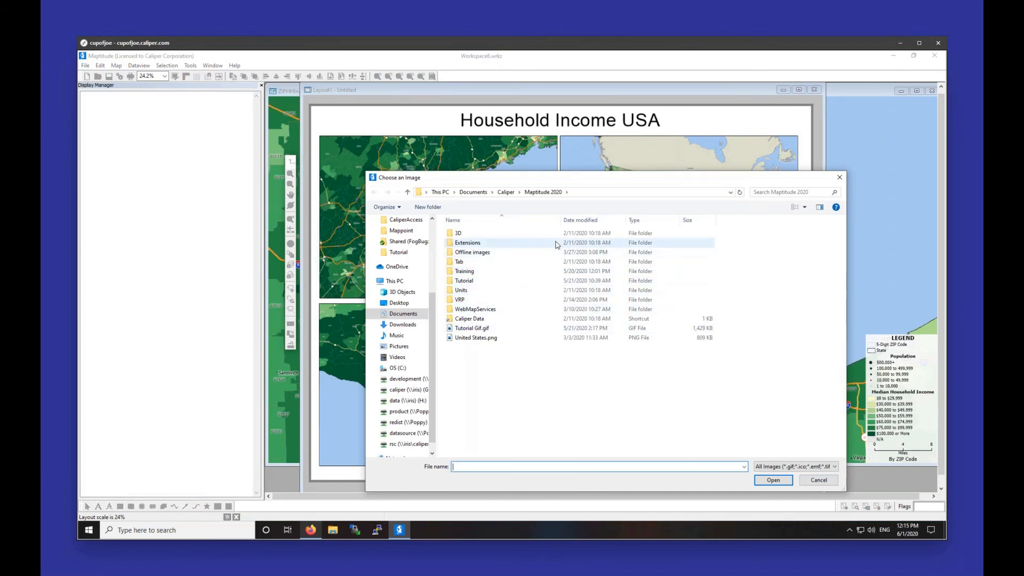
pyautogui.click(839, 179)
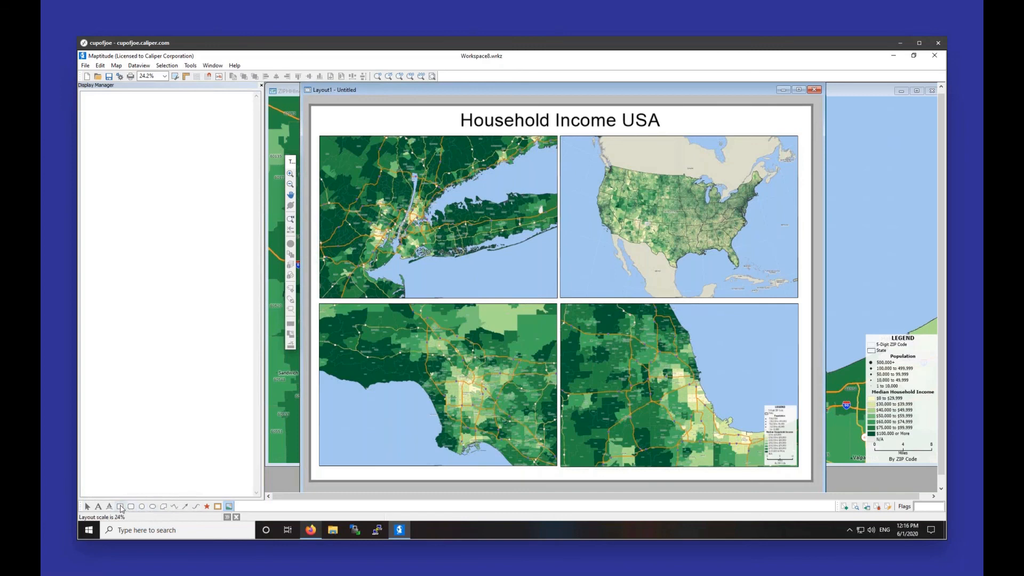
# Draw small rectangles on the national map around the Los Angeles, New York and Chicago areas.
pyautogui.click(120, 507)
pyautogui.moveTo(607, 226); pyautogui.dragTo(613, 232)
pyautogui.moveTo(749, 200); pyautogui.dragTo(711, 206)
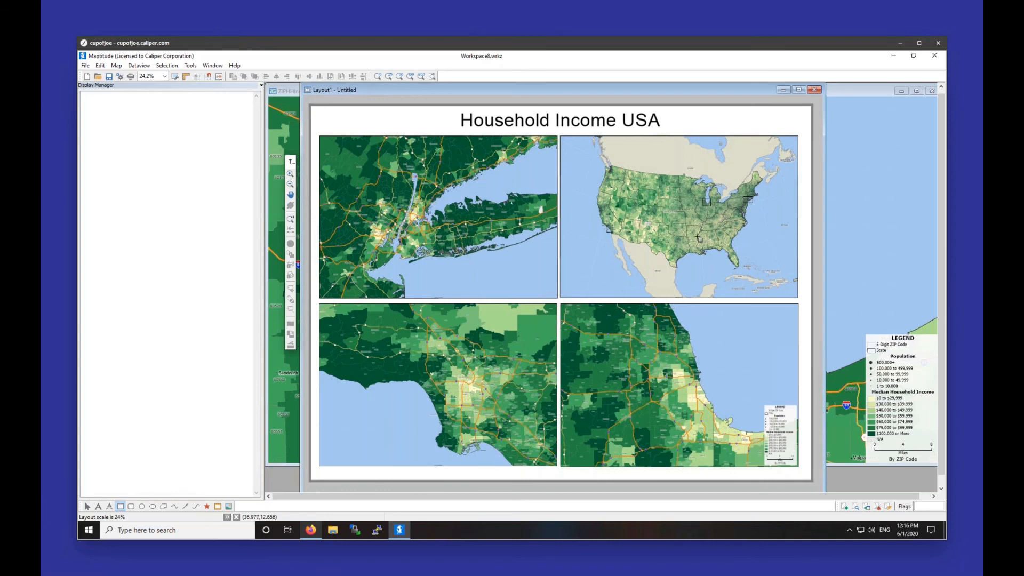